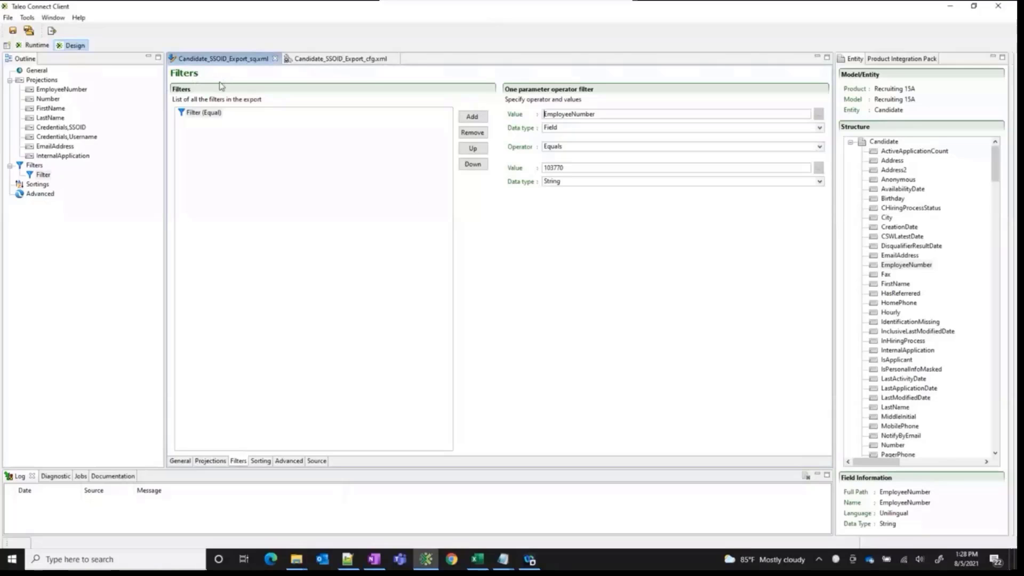
Review the export's projections from EmployeeNumber to InternalApplication and the settings of its existing EmployeeNumber filter
left_click(62, 89)
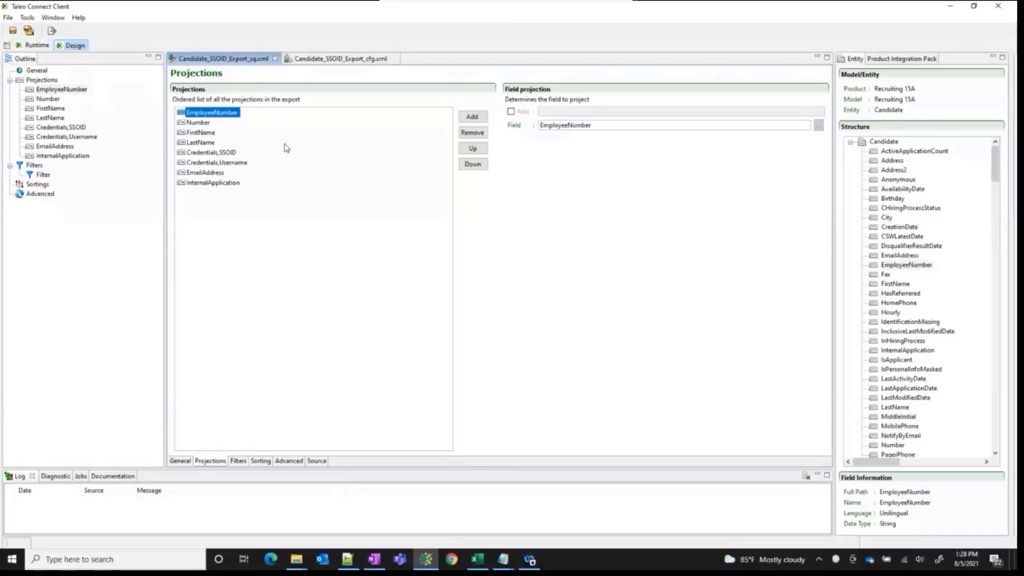
left_click(200, 124)
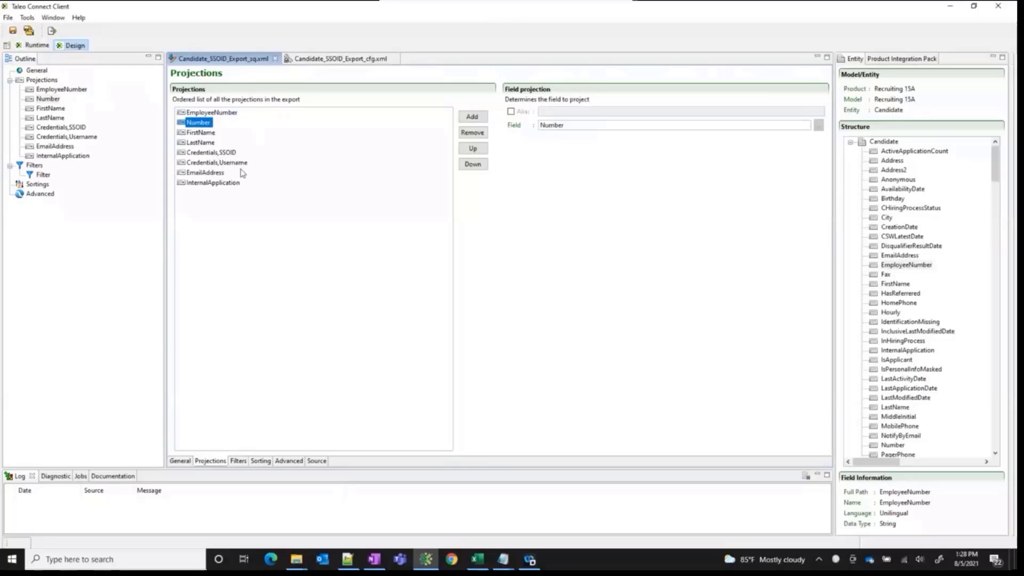
left_click(231, 184)
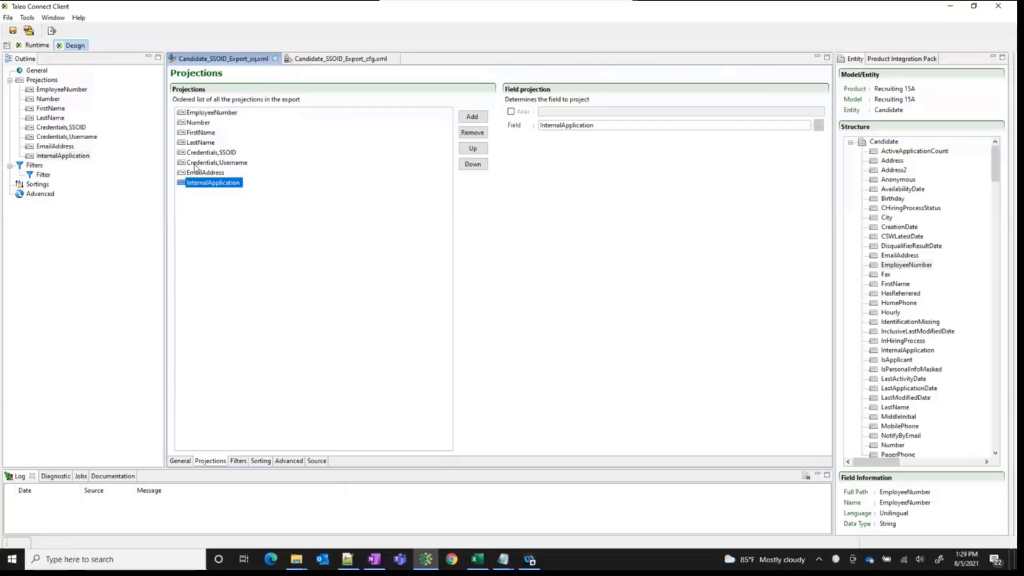
left_click(43, 174)
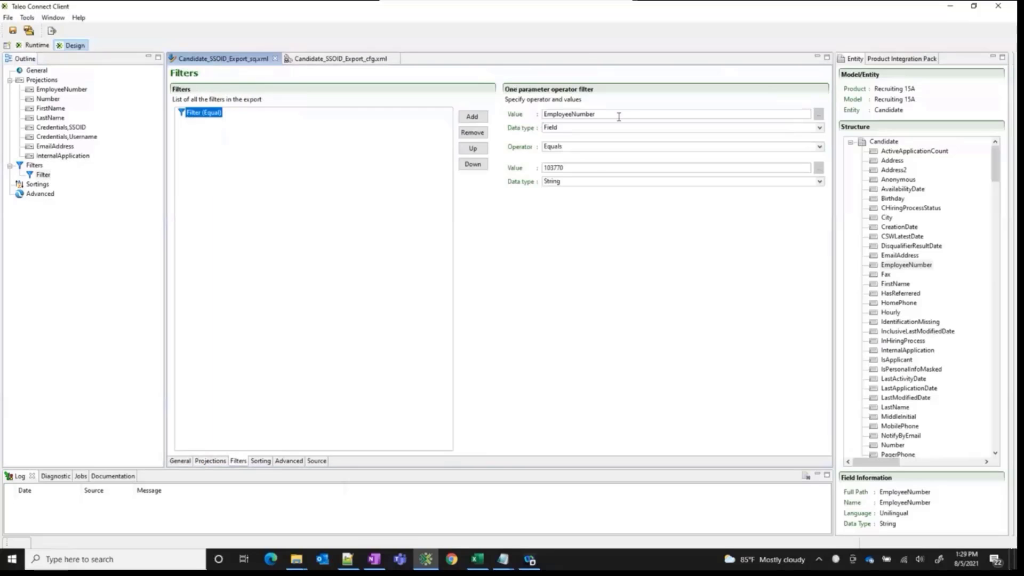
double_click(542, 115)
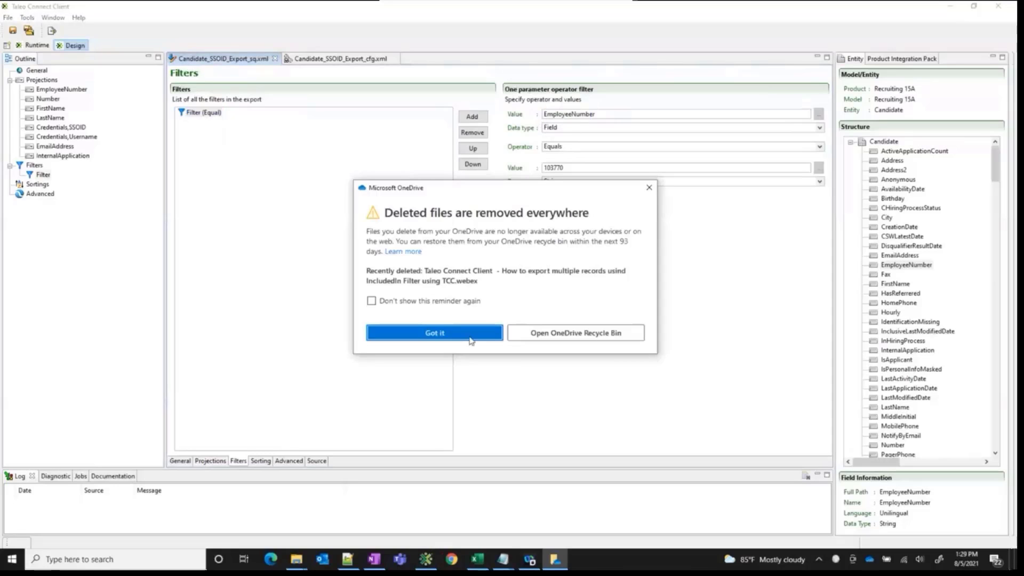
left_click(468, 340)
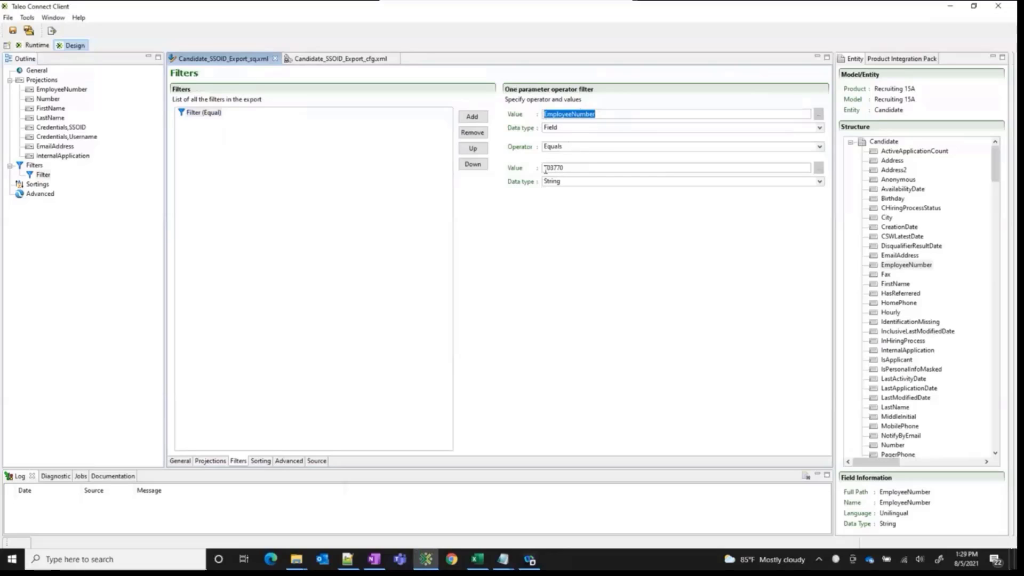
left_click(359, 174)
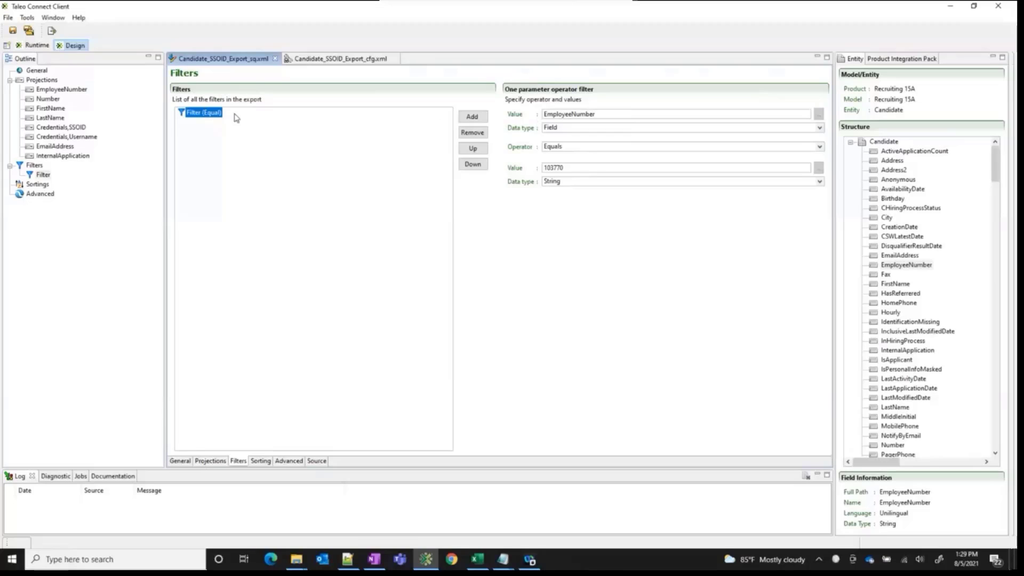
left_click(474, 118)
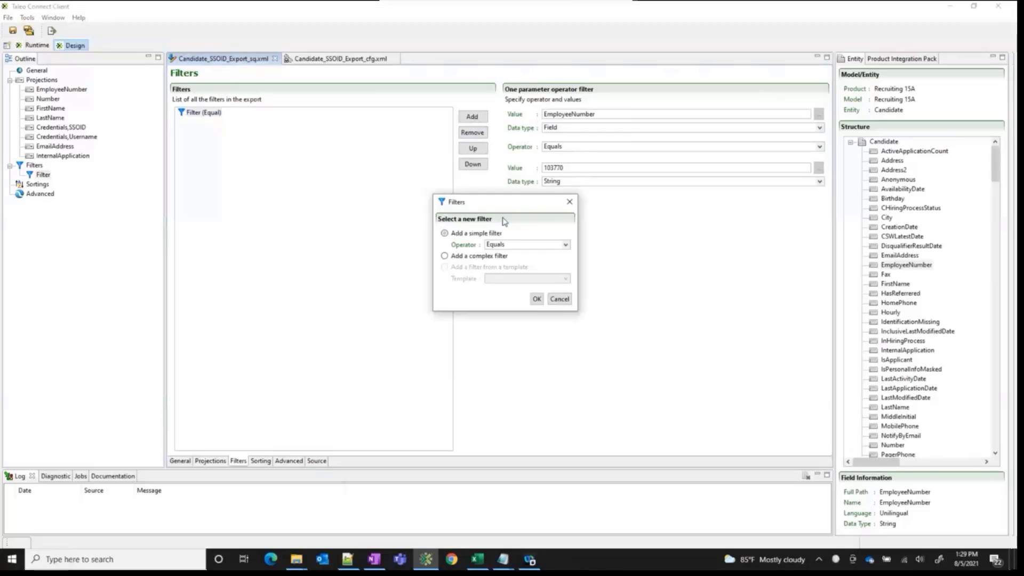
left_click(537, 299)
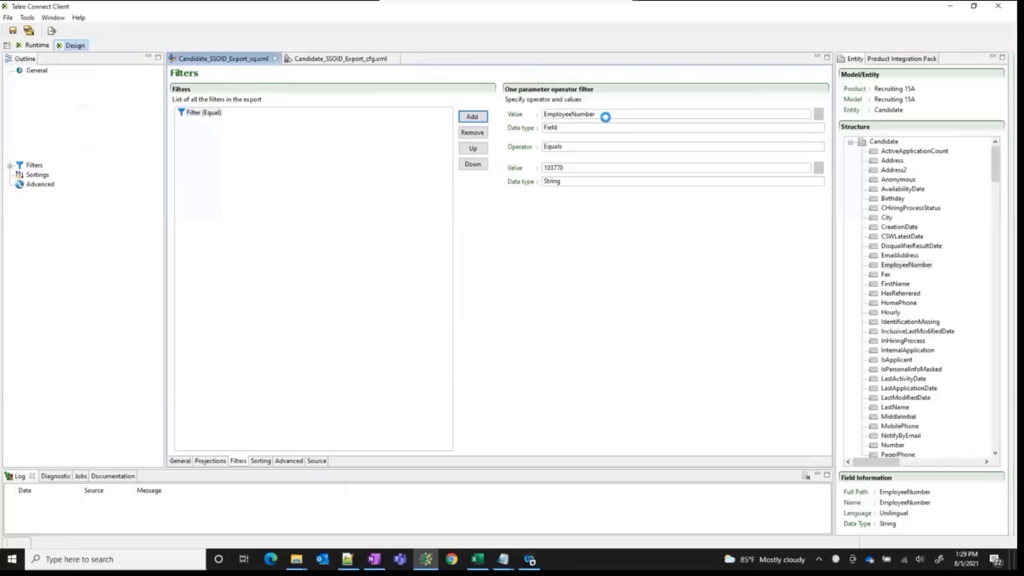
left_click(561, 112)
left_click(217, 114)
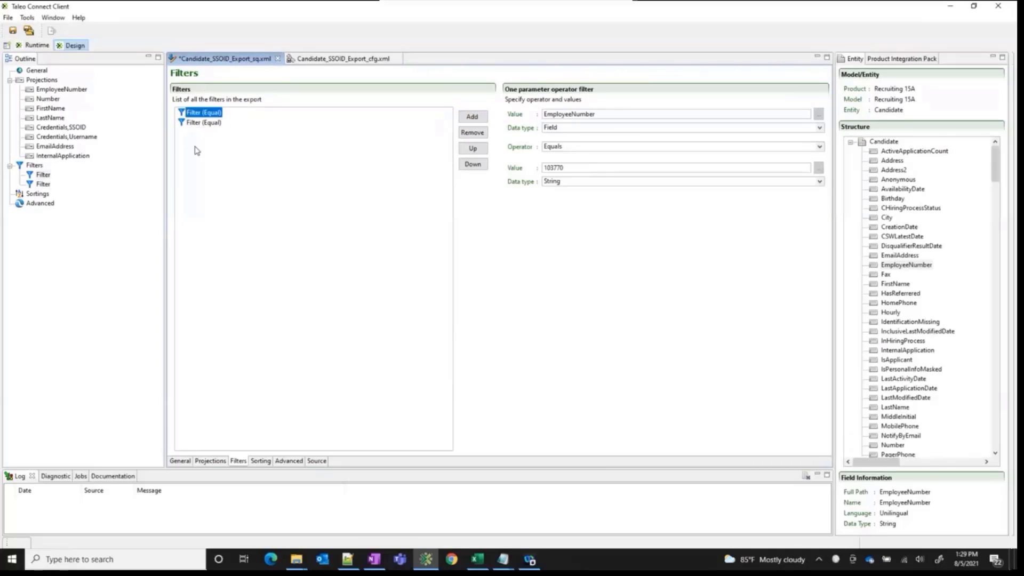
left_click(203, 123)
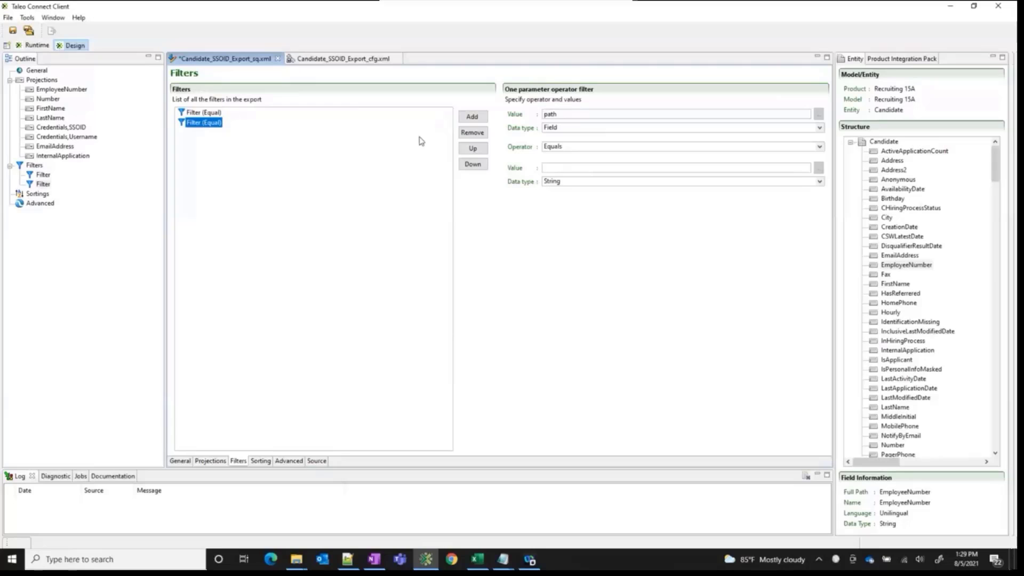
left_click(484, 133)
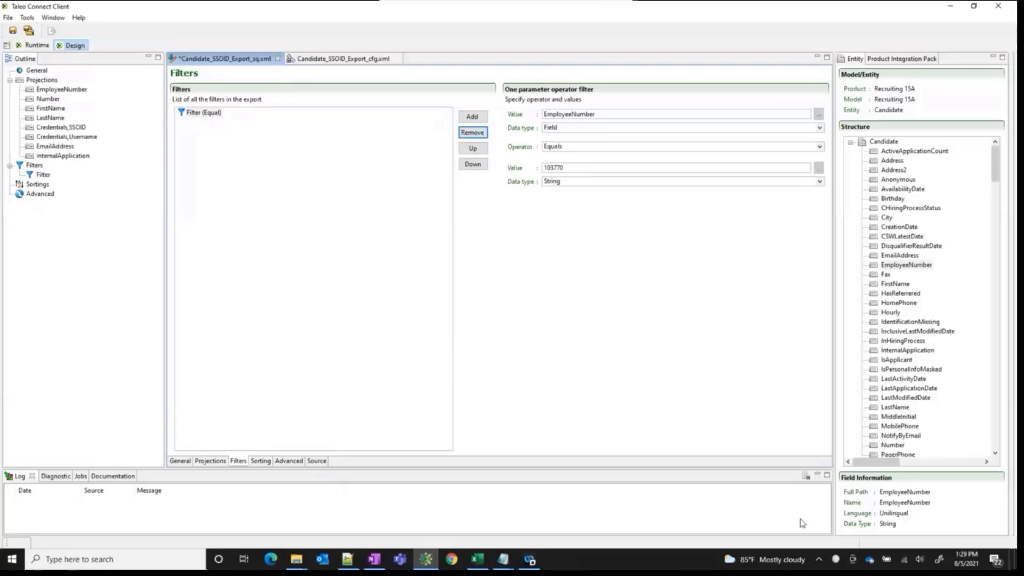
Add a complex filter to the Candidate_SSOID_Export_sq.xml export alongside the existing Equals filter
left_click(352, 563)
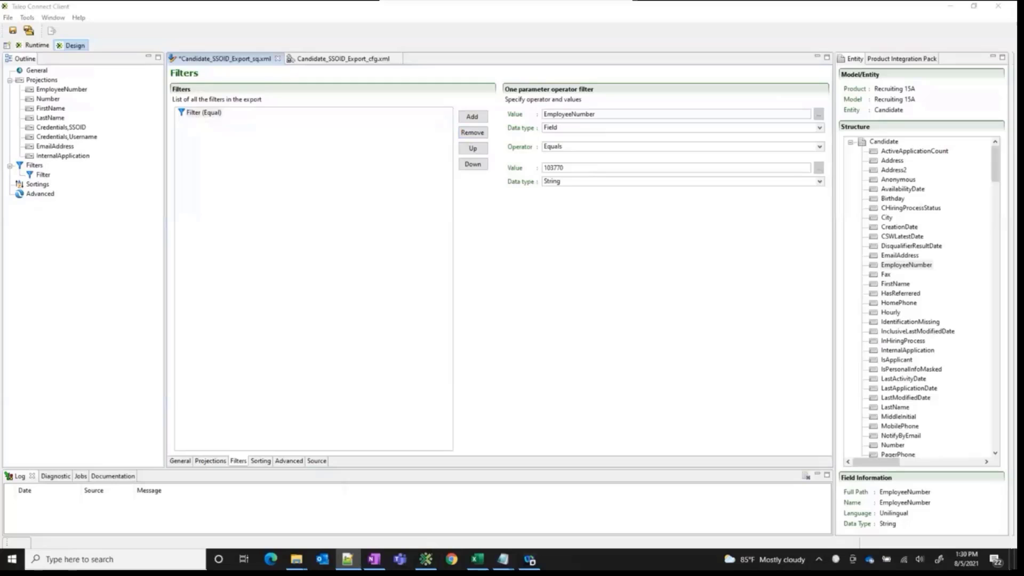
left_click(216, 112)
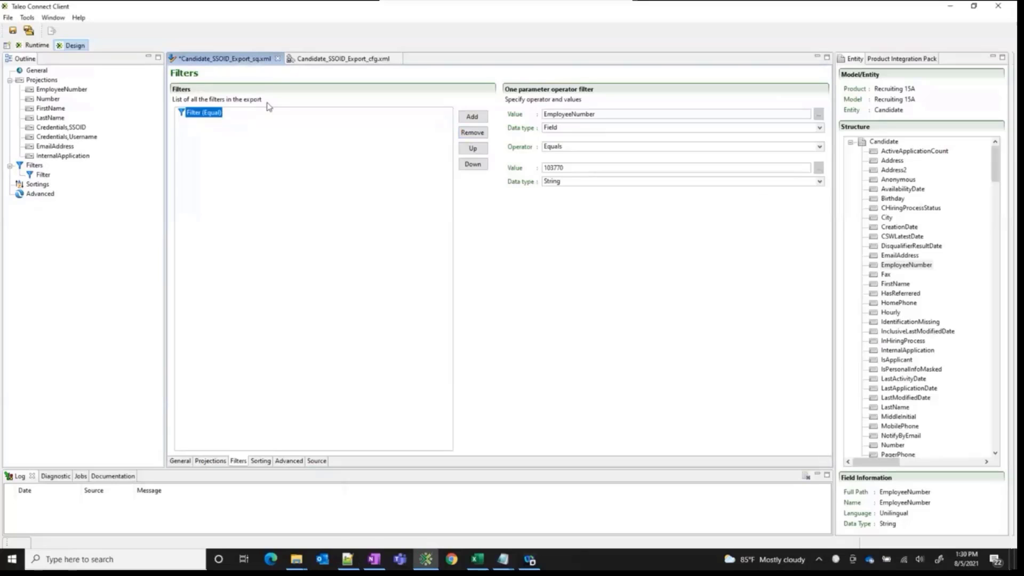
left_click(473, 118)
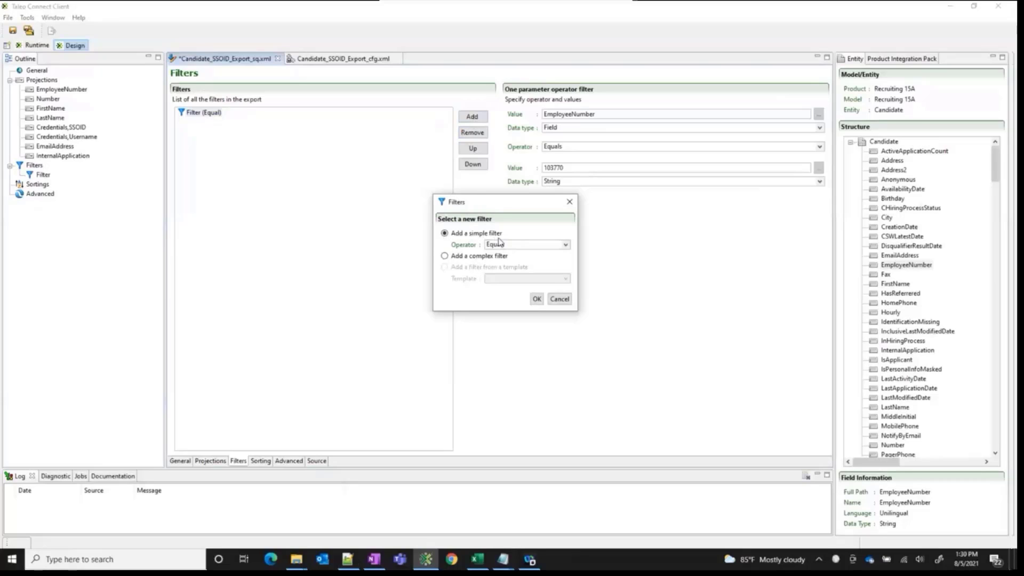
left_click(456, 257)
left_click(536, 298)
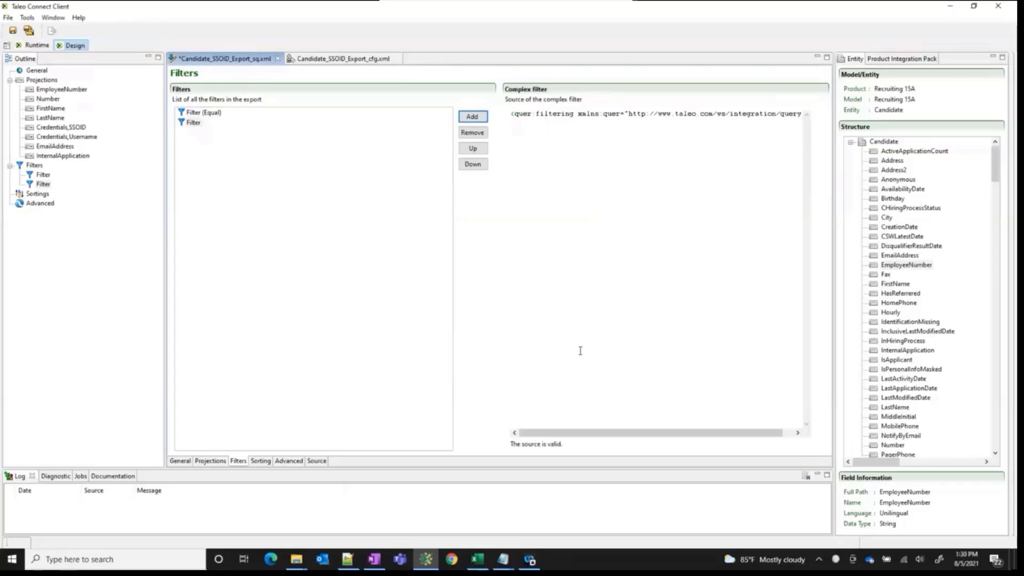
Turn the self-closing quer:filtering tag into an opening tag and add the closing tag </quer:filtering> below it
left_click_drag(561, 432, 631, 440)
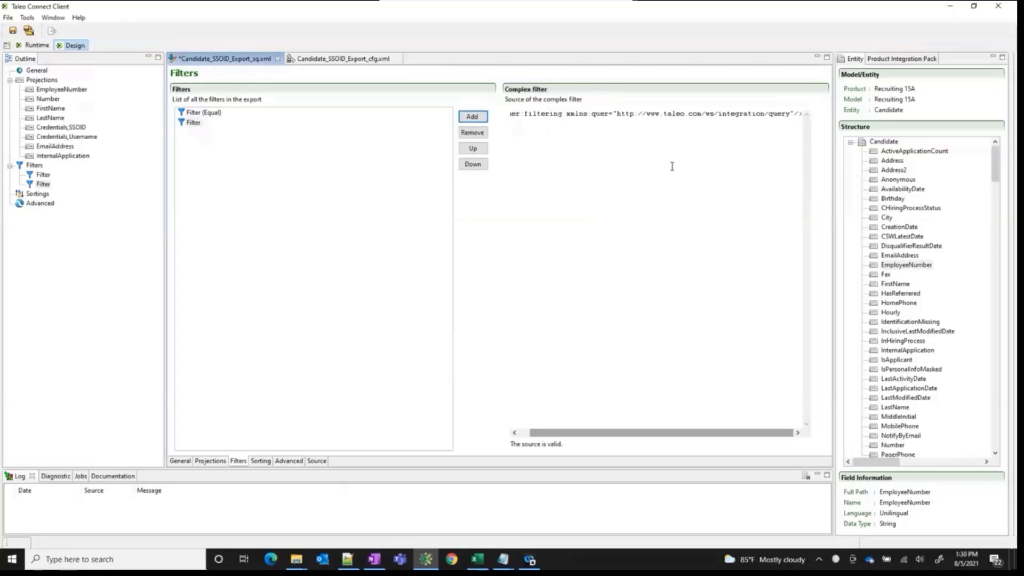
left_click_drag(703, 434, 649, 434)
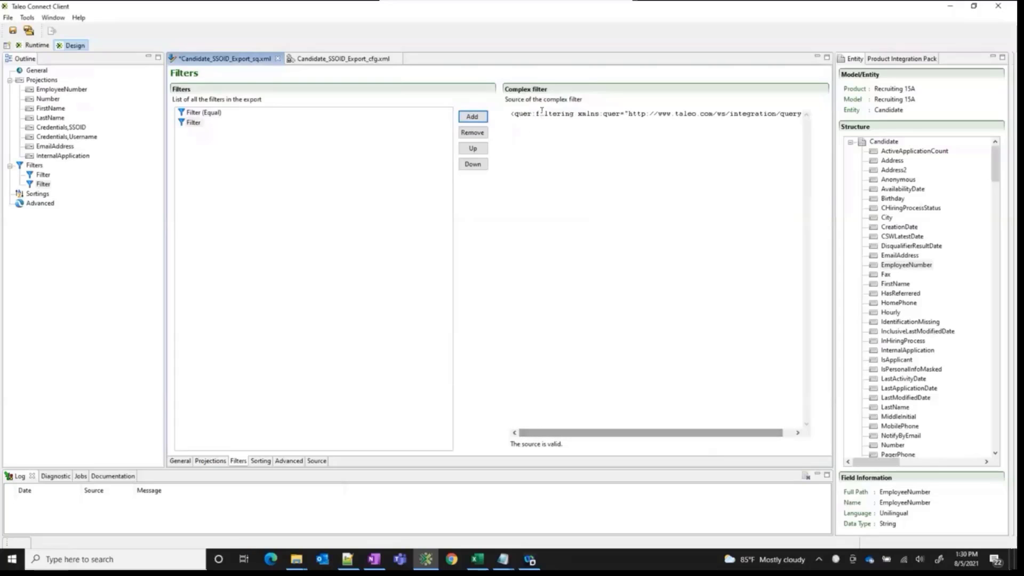
left_click_drag(576, 114, 535, 114)
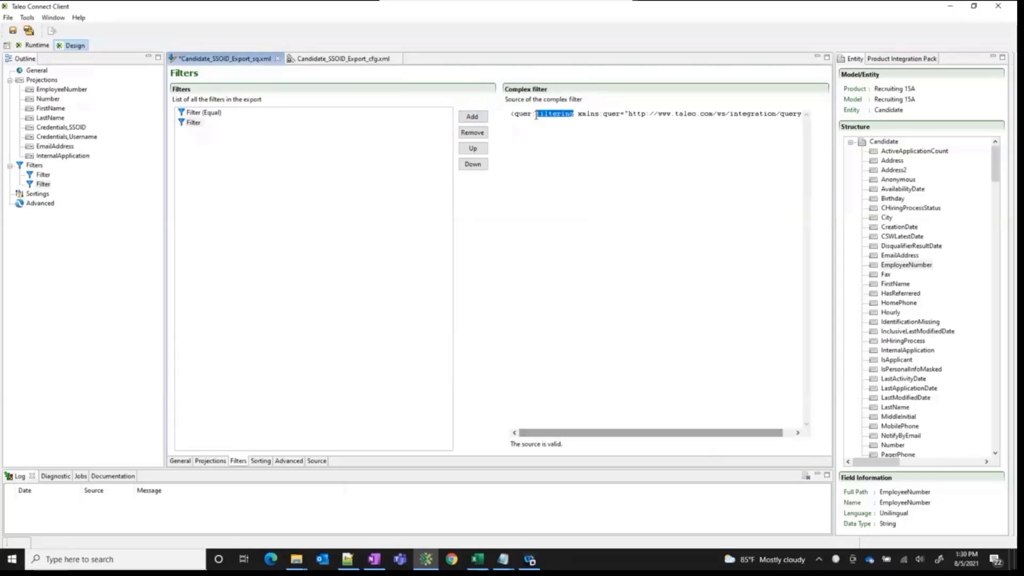
left_click_drag(628, 433, 679, 439)
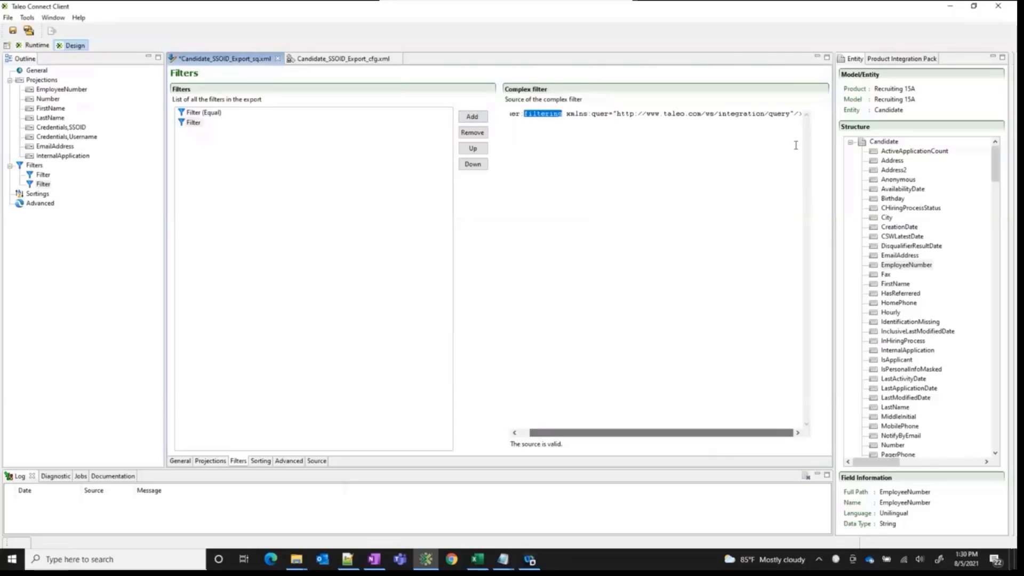
left_click(799, 113)
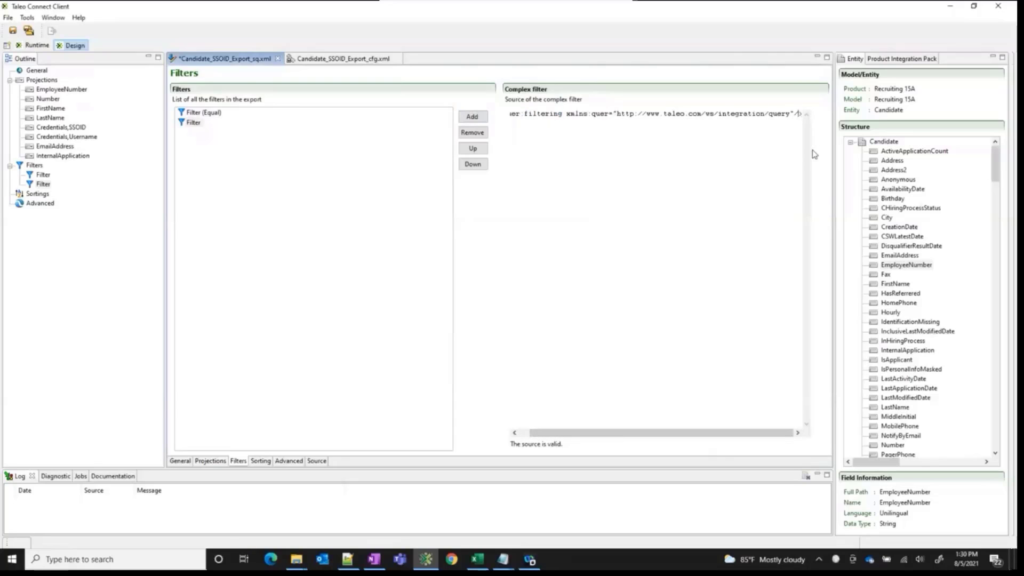
key("BackSpace")
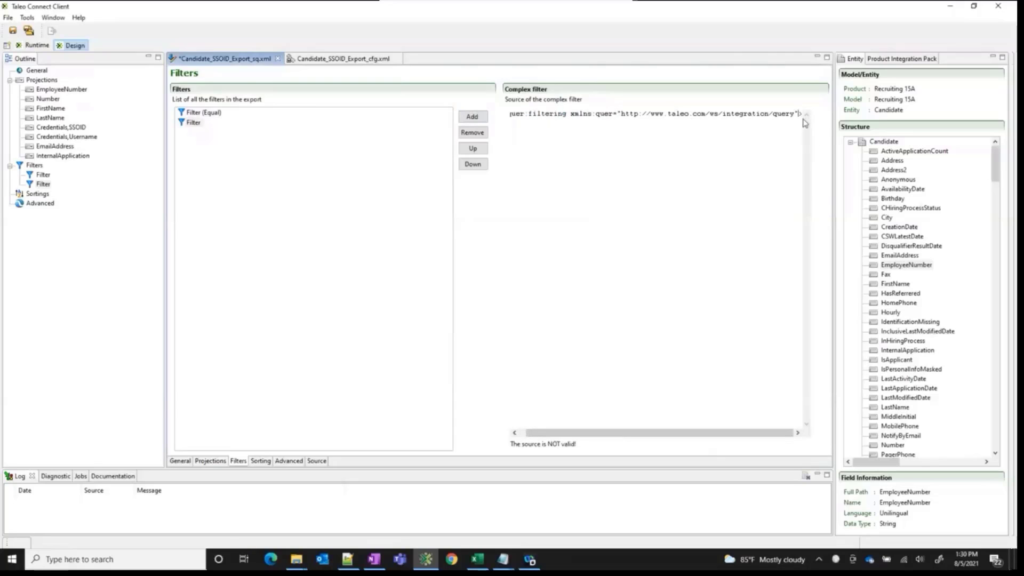
left_click(804, 119)
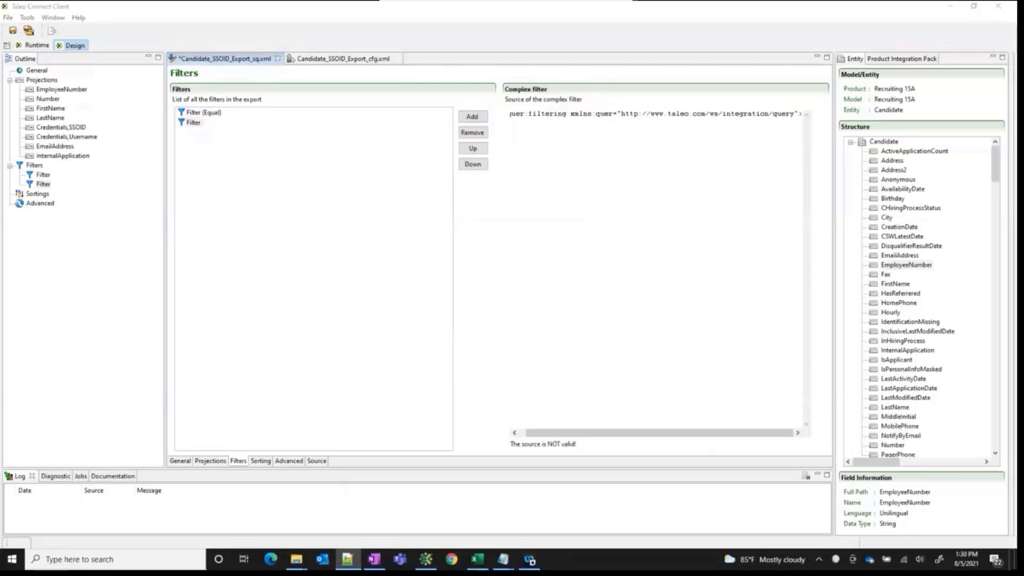
left_click(610, 145)
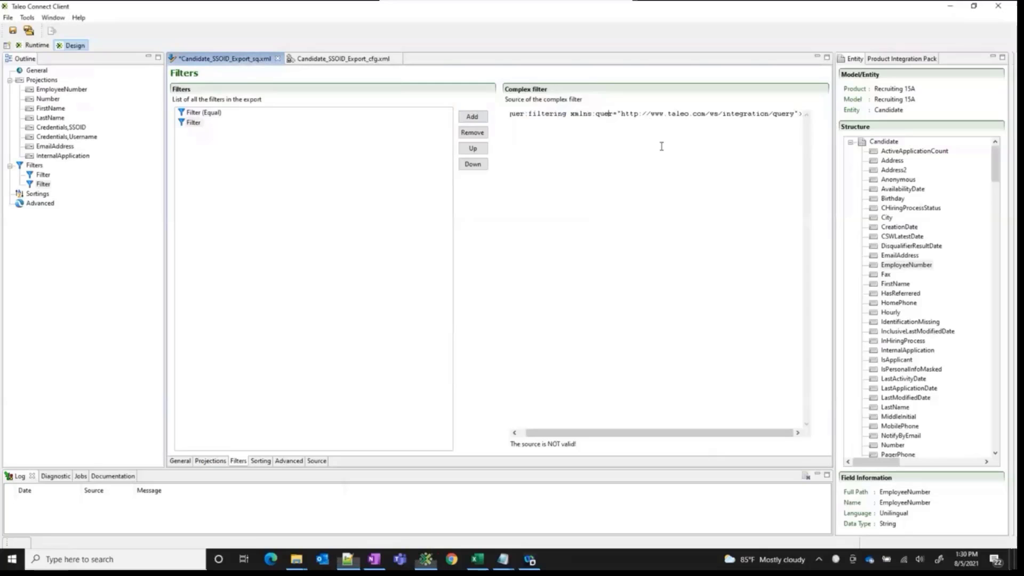
left_click(799, 113)
key("Return")
key("Return")
type("</quer:filtering>")
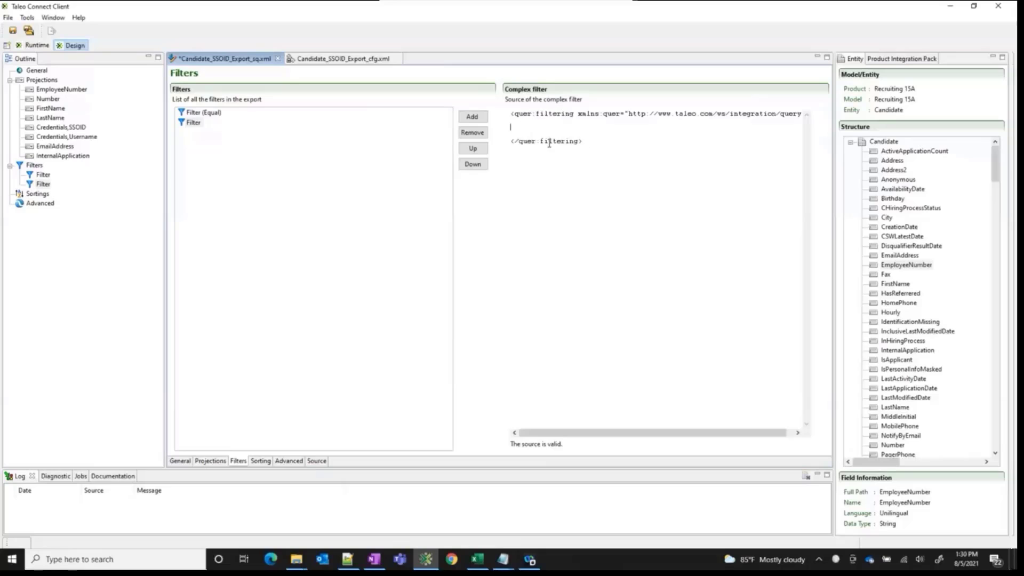
Insert the <quer:includedIn> and </quer:includedIn> tags inside the quer:filtering element of the complex filter source
left_click_drag(582, 141, 509, 143)
left_click(527, 143)
left_click_drag(534, 115, 515, 115)
left_click(549, 121)
type("<quer:includedIn>")
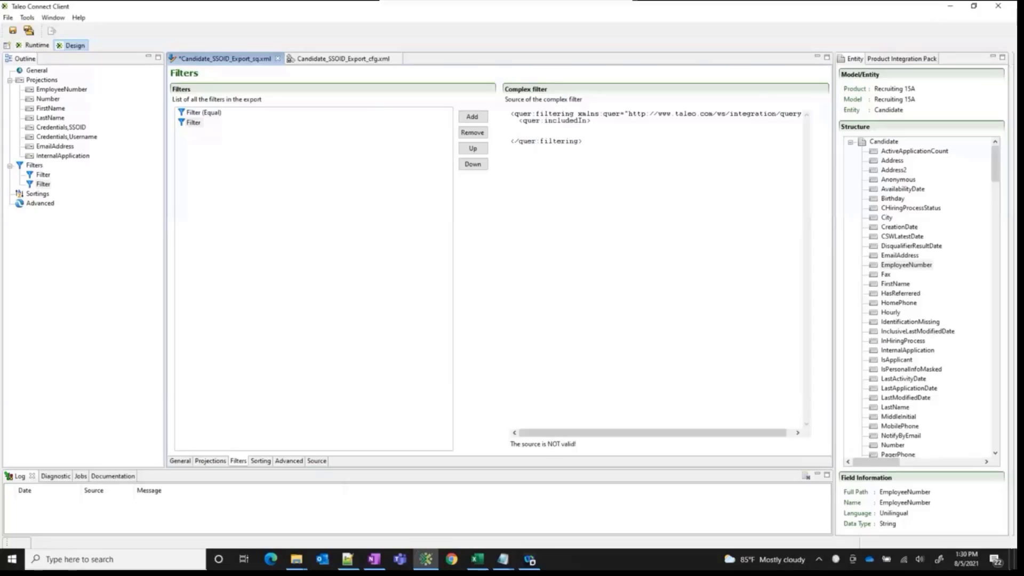
key("alt+Tab")
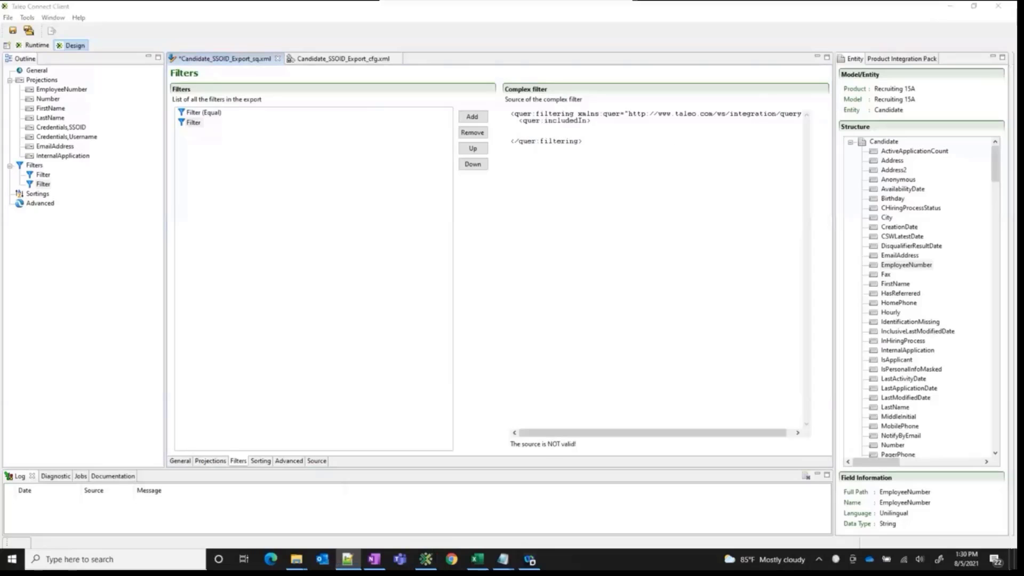
left_click(578, 131)
type("</quer:includedIn>")
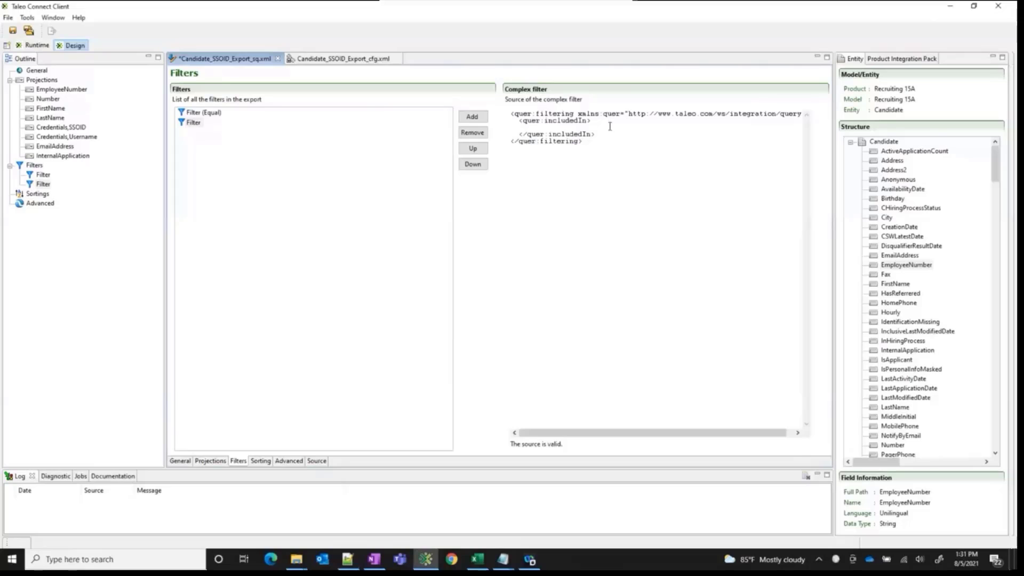
Insert the line <quer:field path="EmployeeNumber"/> inside the includedIn element, leaving blank lines before its closing tag
key("Return")
key("Return")
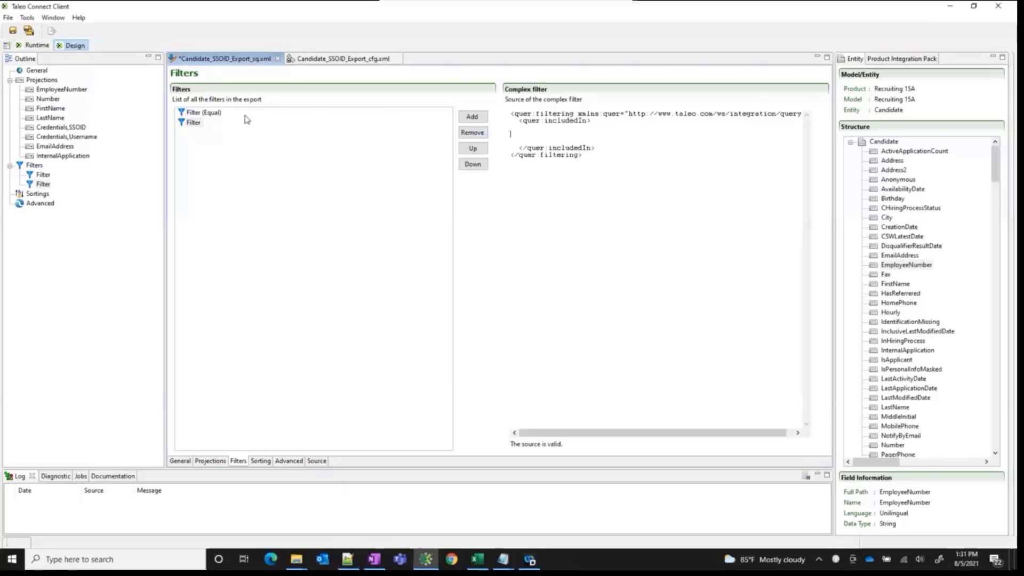
key("alt+Tab")
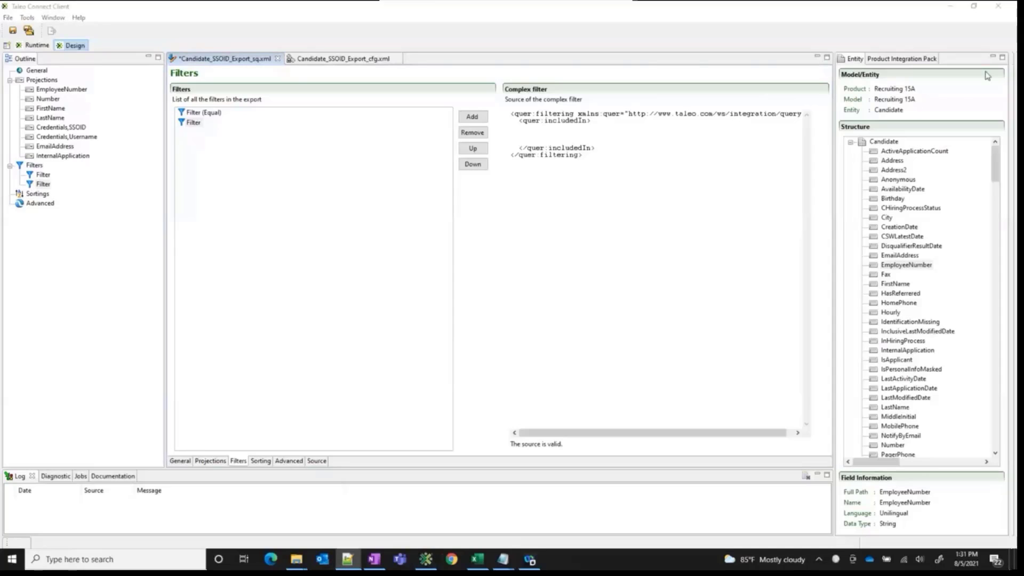
left_click(551, 133)
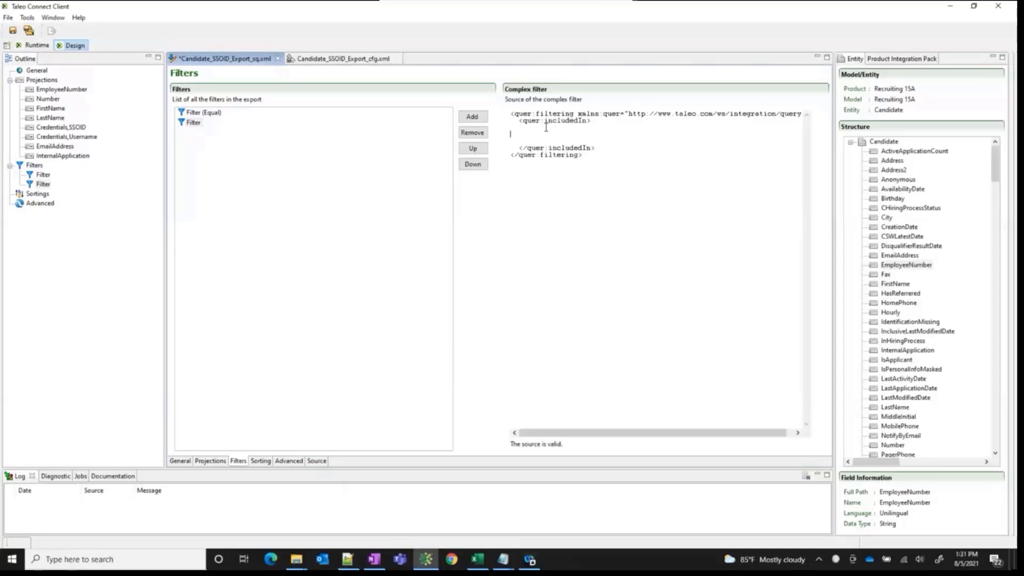
type("<quer:field path=\"EmployeeNumber\"/>")
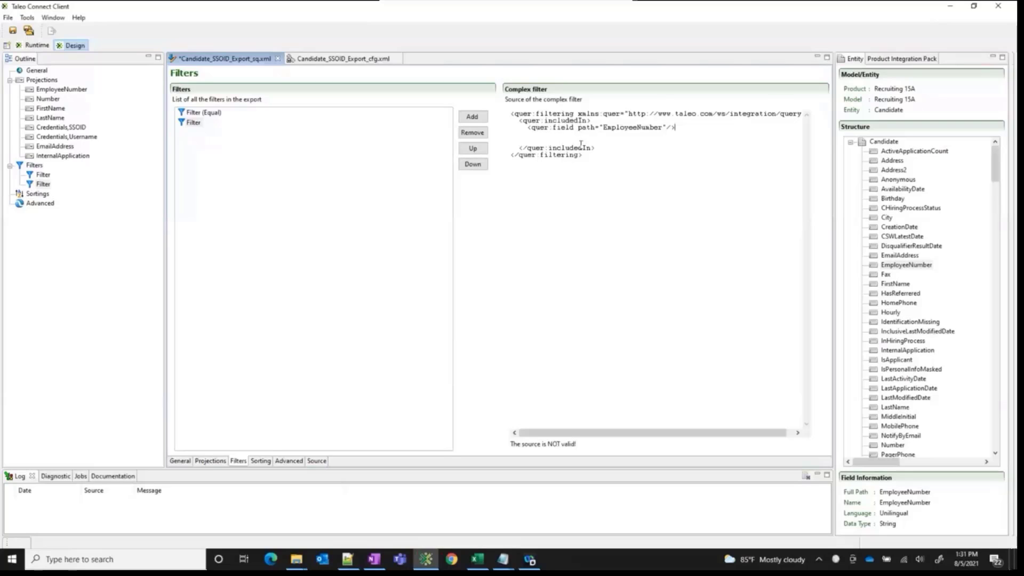
left_click_drag(550, 122, 495, 122)
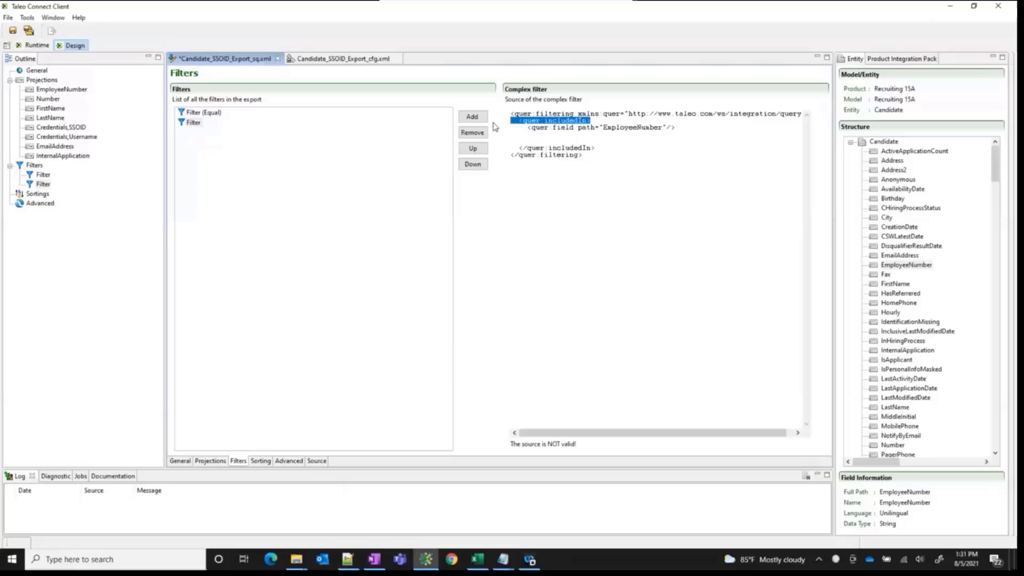
left_click(574, 129)
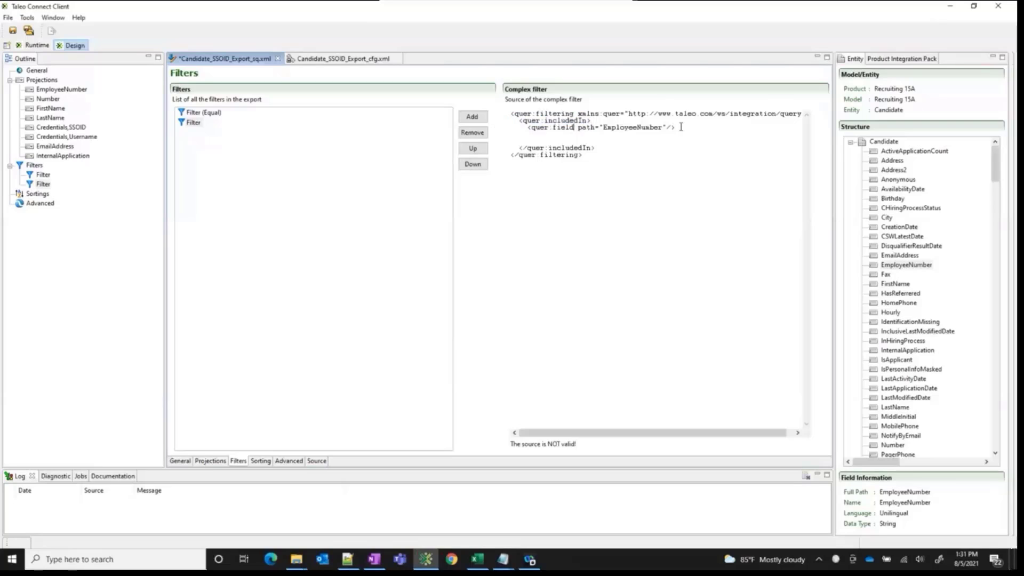
Insert the <quer:list> and </quer:list> tags below the EmployeeNumber field line inside the includedIn element
left_click_drag(674, 128, 528, 130)
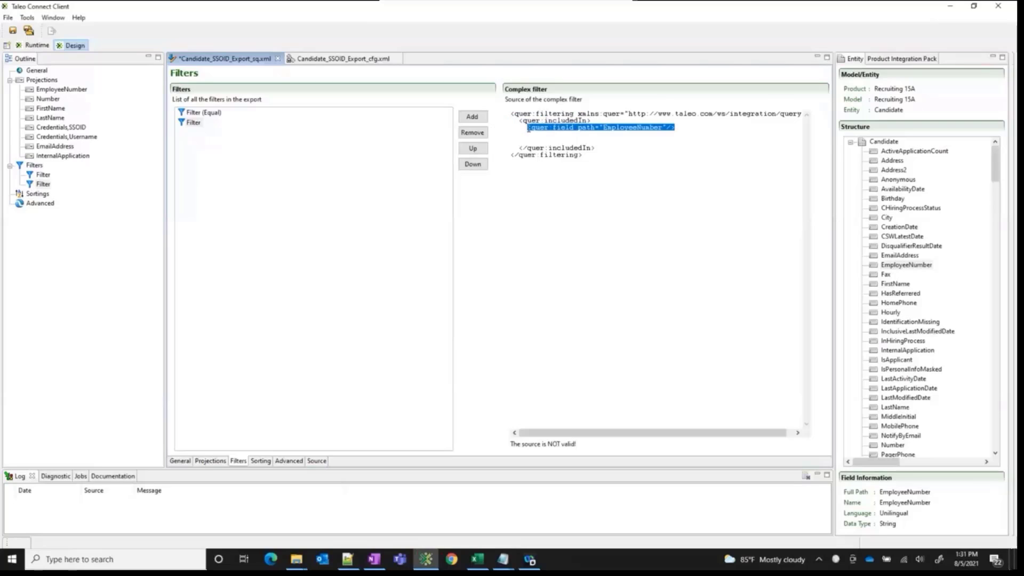
left_click(537, 136)
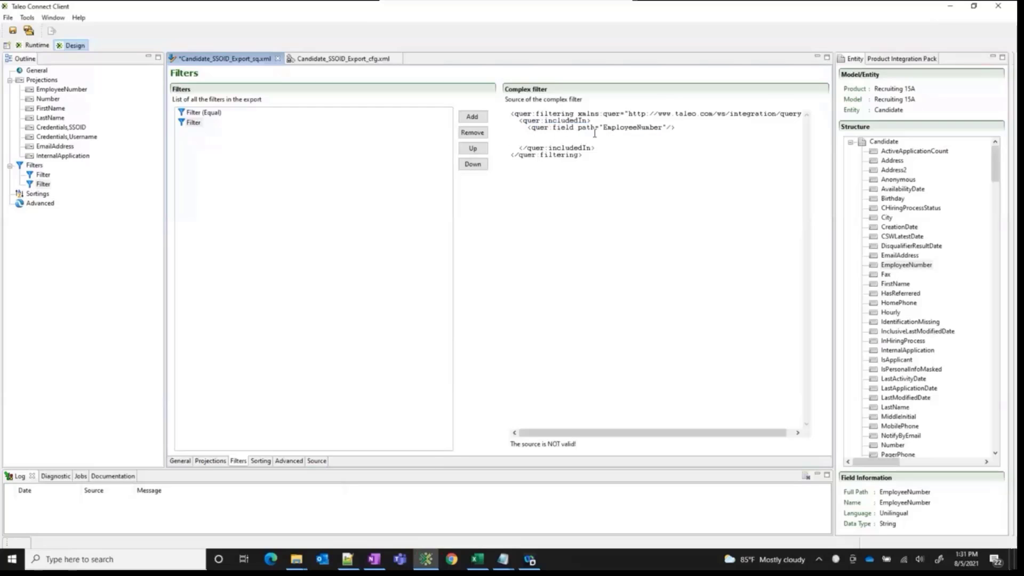
key("alt+Tab")
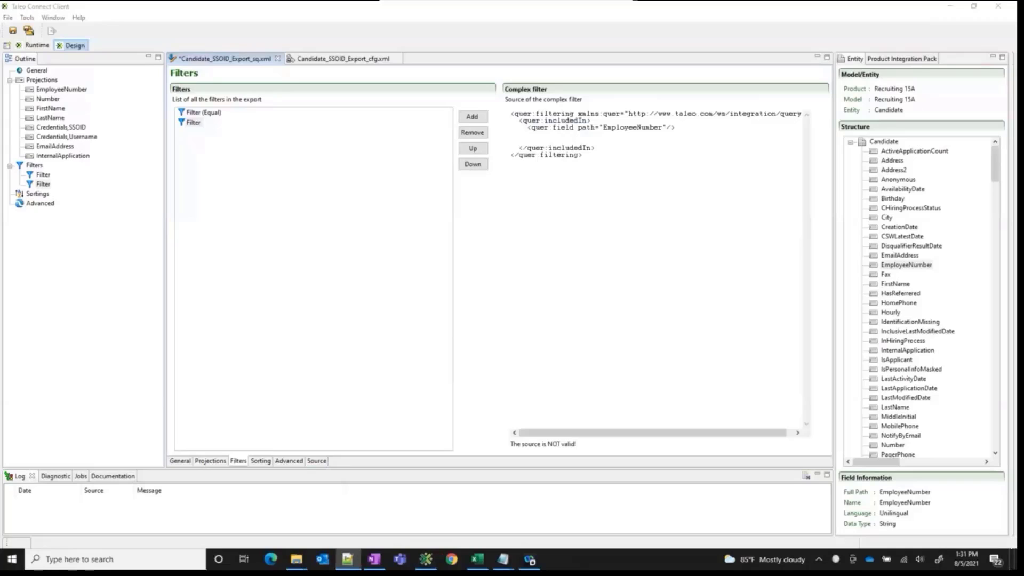
key("alt+Tab")
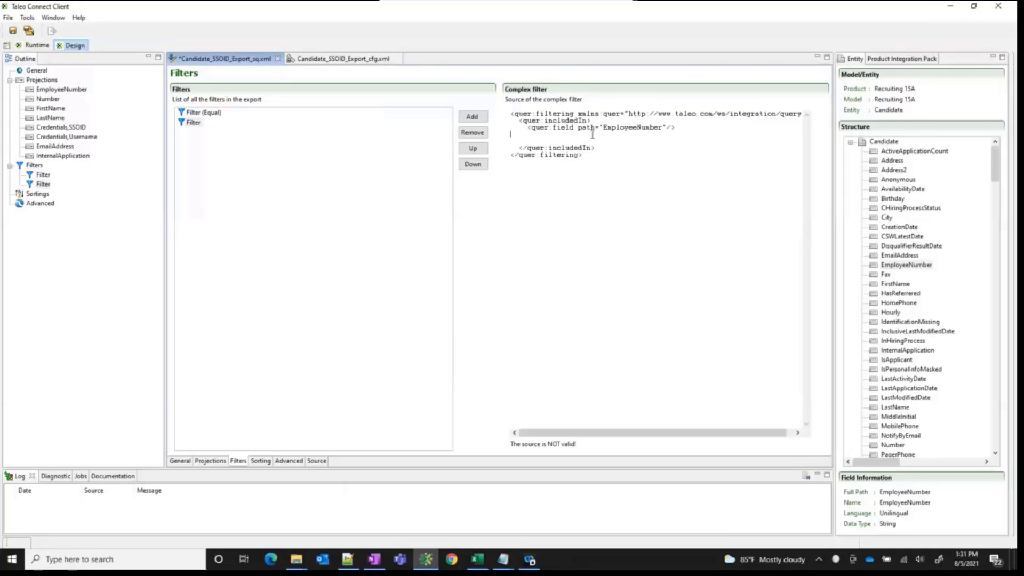
type("<quer:list>")
key("alt+Tab")
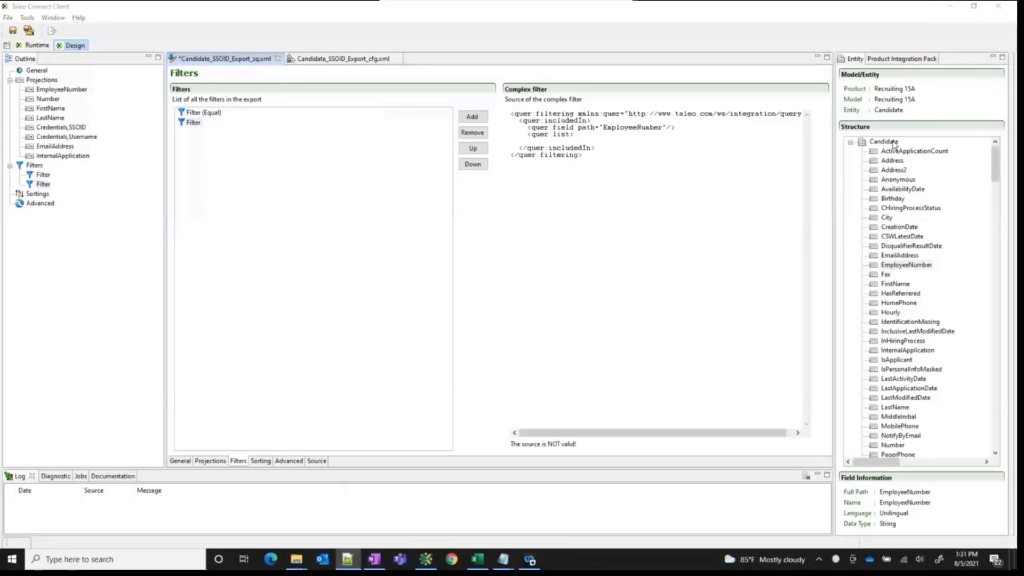
left_click(580, 142)
type("</quer:list>")
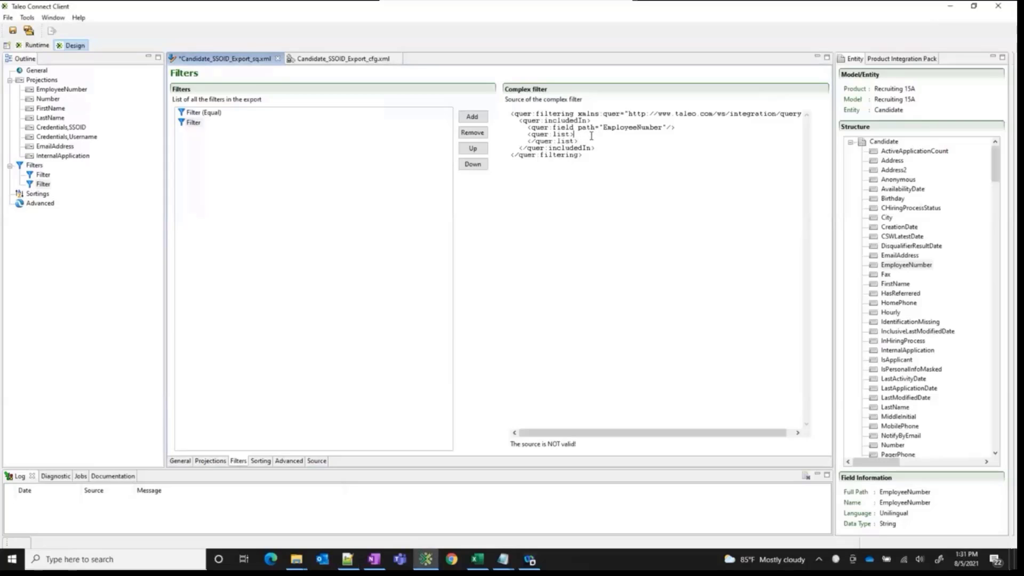
Add blank lines inside the quer:list element and insert an empty <quer:string></quer:string> element there
left_click(591, 136)
key("Return")
key("Return")
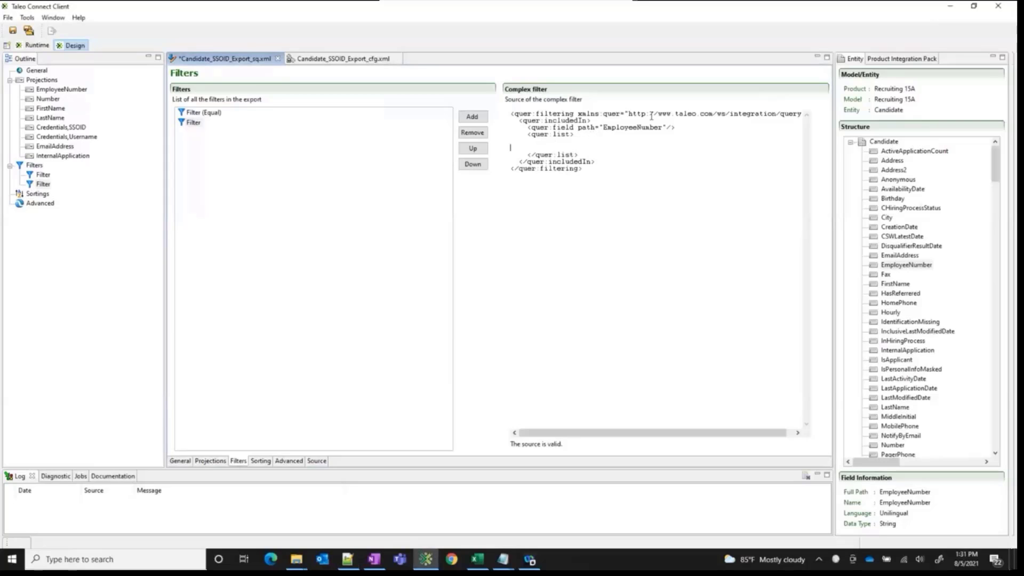
key("alt+Tab")
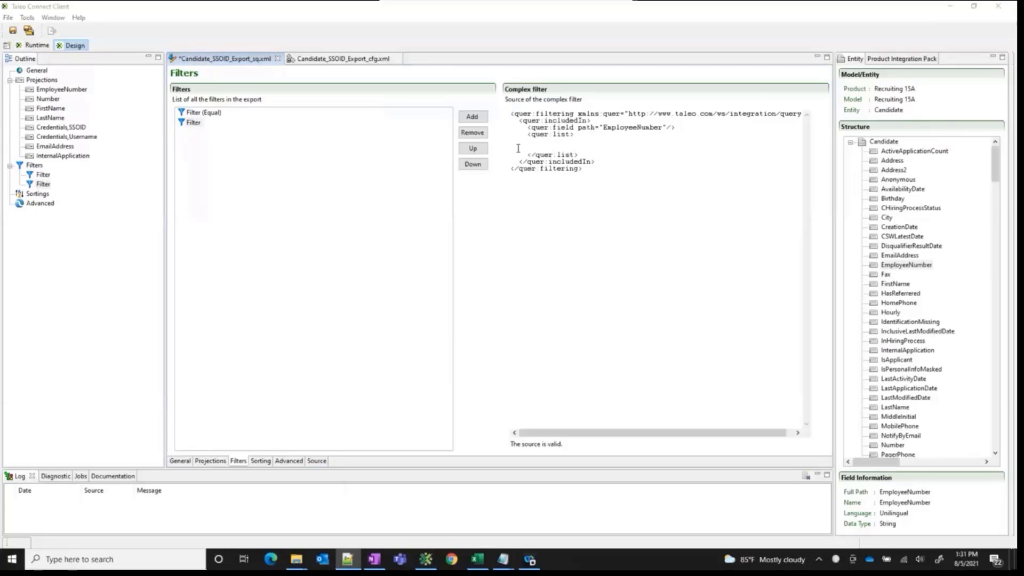
key("alt+Tab")
type("<quer:string>")
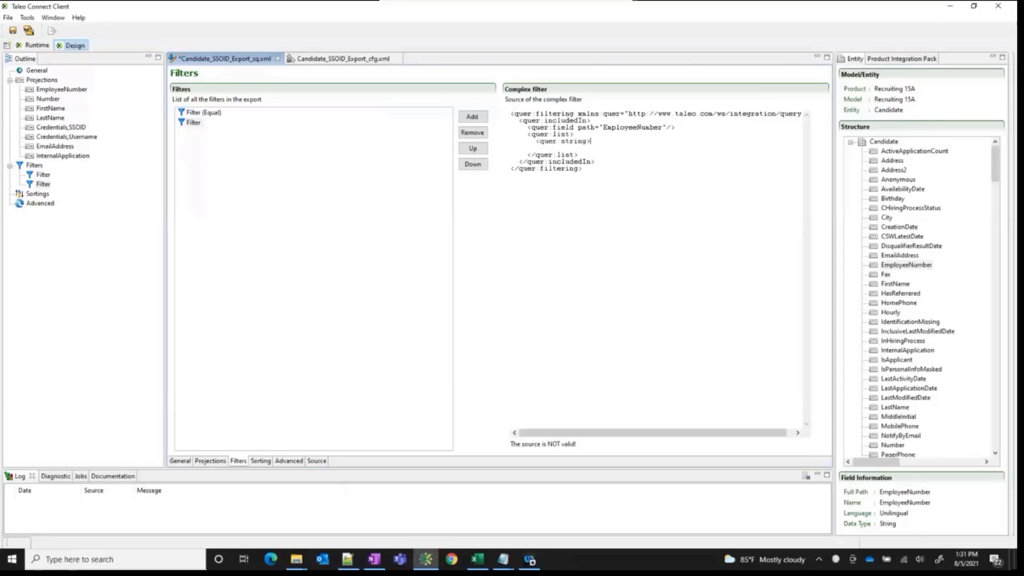
key("alt+Tab")
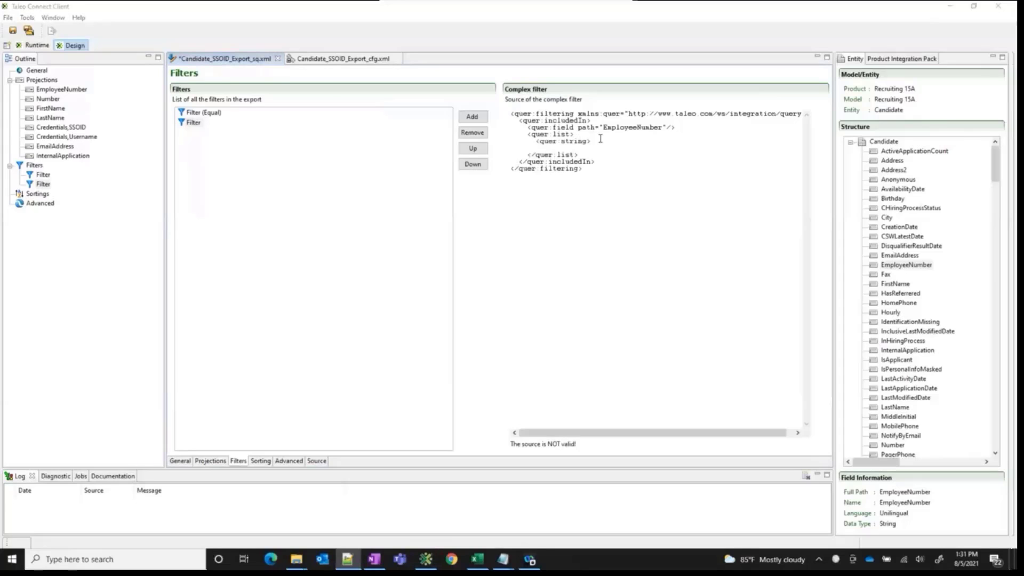
key("alt+Tab")
type("</quer:string>")
Duplicate the <quer:string></quer:string> line onto the blank line below it within the list
left_click_drag(499, 138, 499, 136)
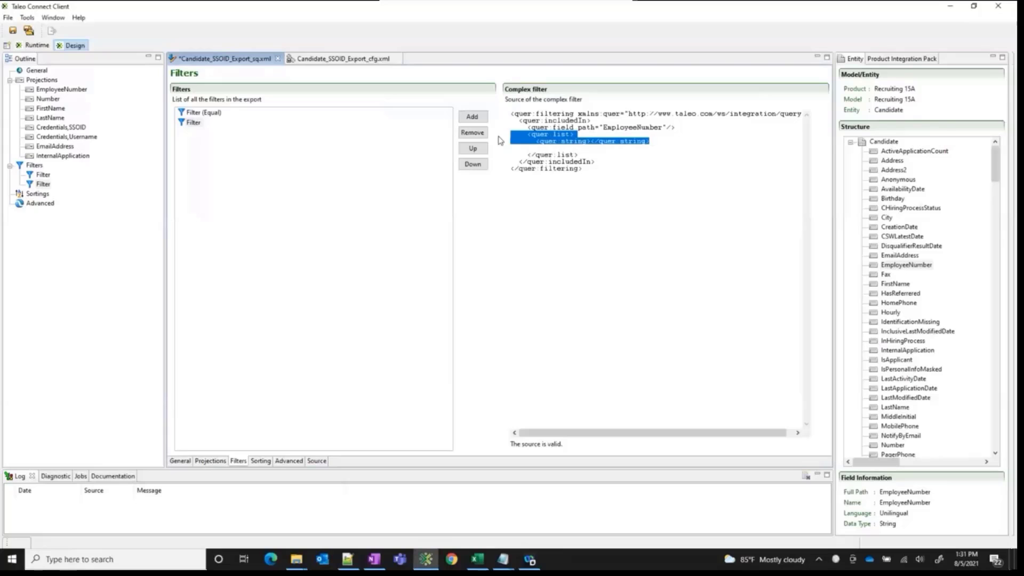
left_click_drag(648, 140, 500, 147)
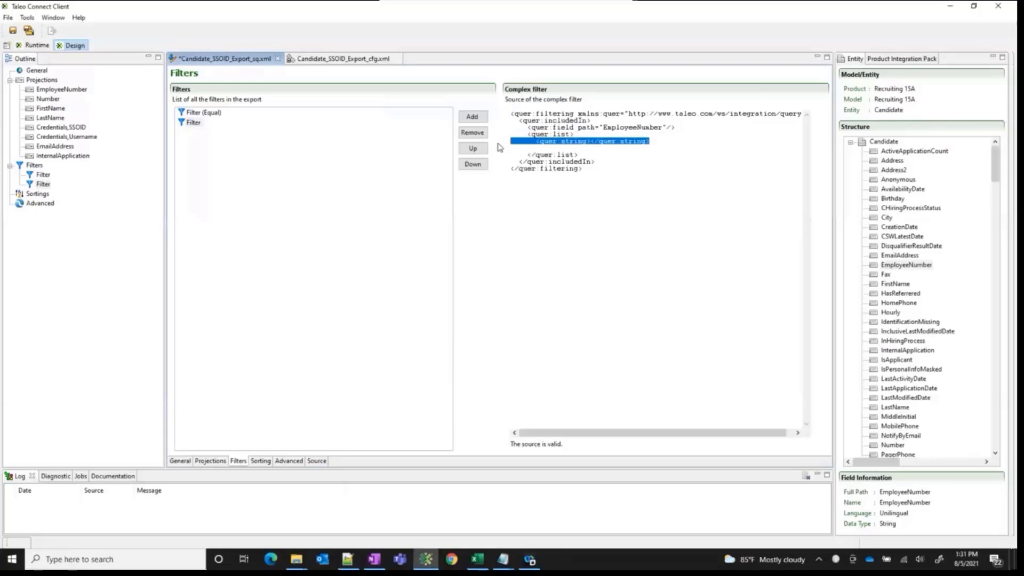
key("ctrl+c")
left_click(522, 149)
key("ctrl+v")
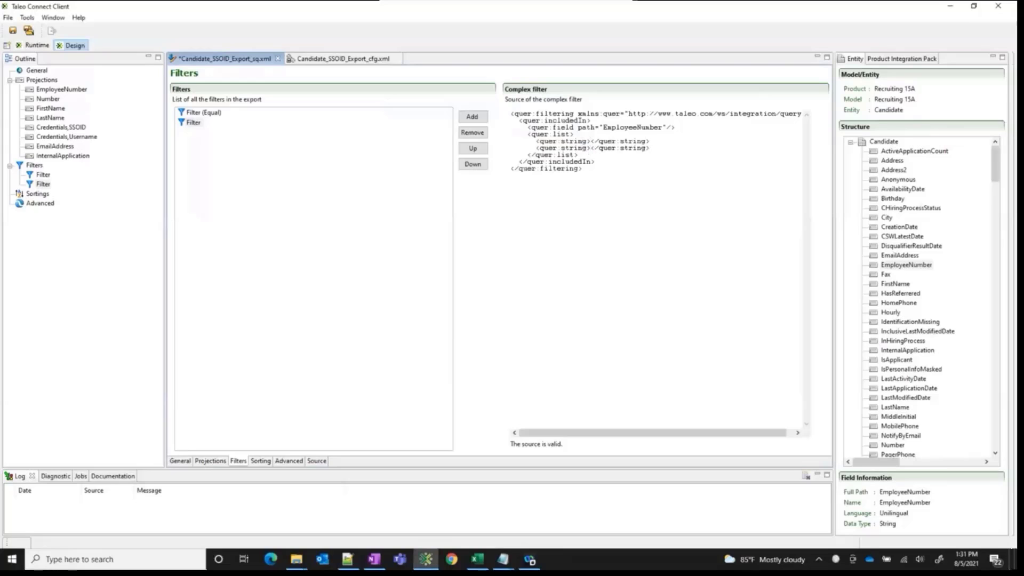
Fill the two quer:string elements with the employee numbers of the two candidates, one number in each
key("alt+Tab")
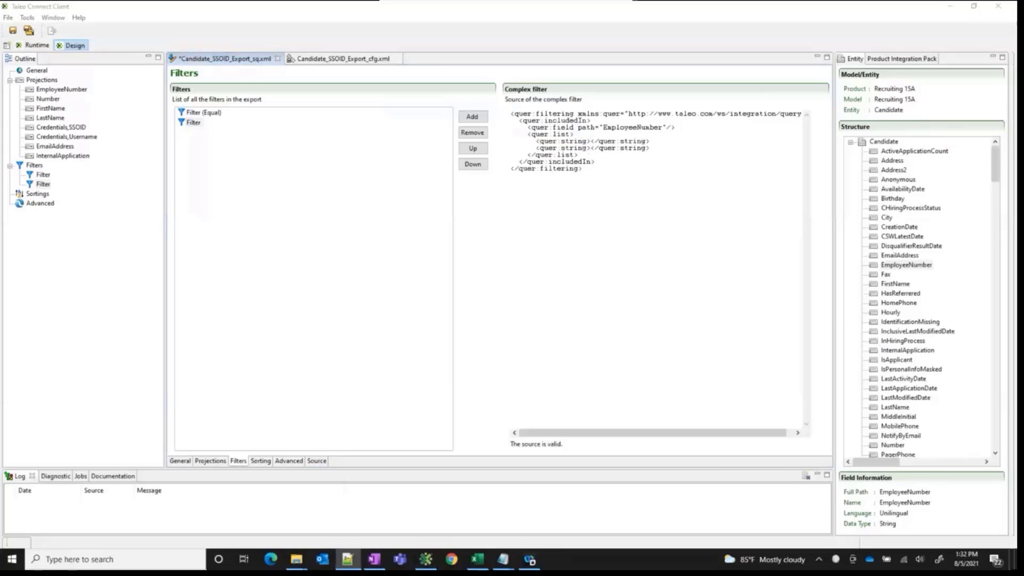
left_click(590, 141)
key("ctrl+v")
key("alt+Tab")
left_click(591, 148)
key("ctrl+v")
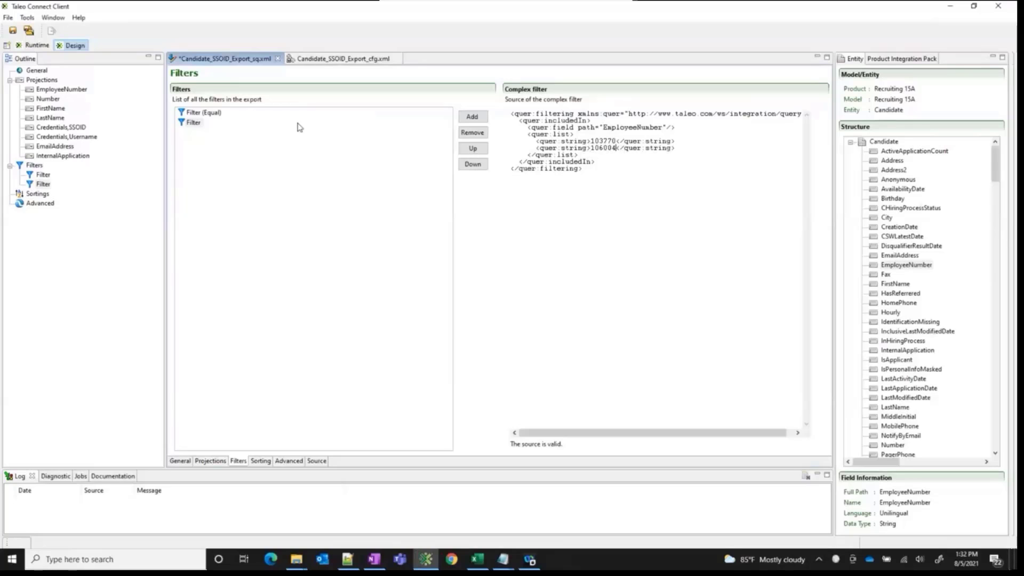
Save Candidate_SSOID_Export_sq.xml and remove the Equals filter on EmployeeNumber from its filter list
left_click(13, 31)
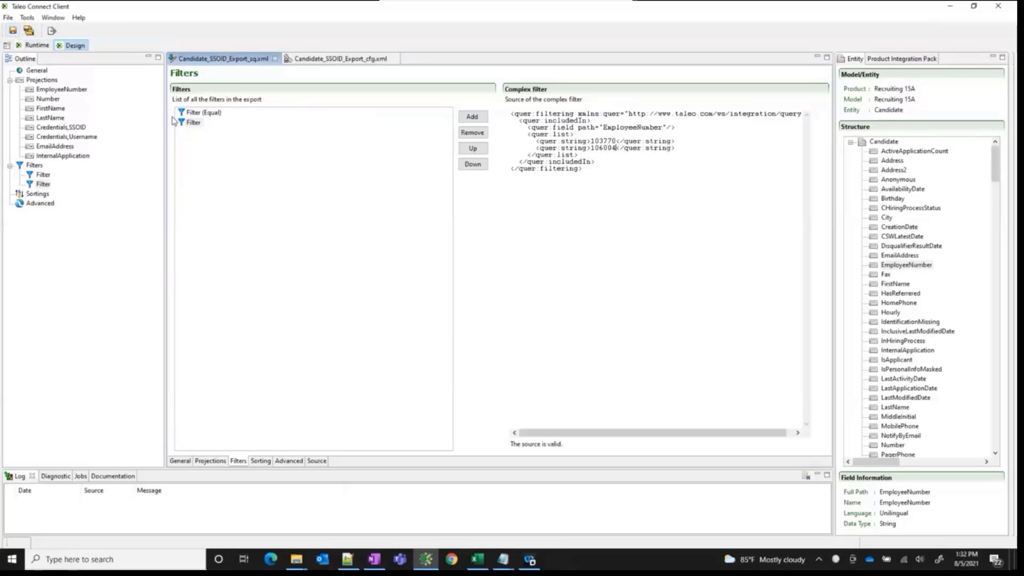
left_click(208, 114)
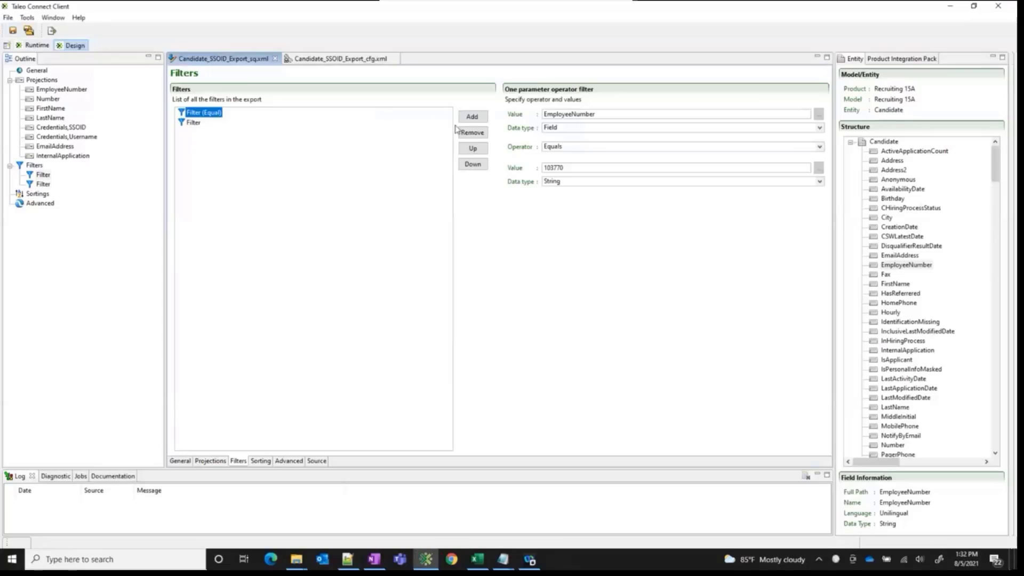
left_click(472, 133)
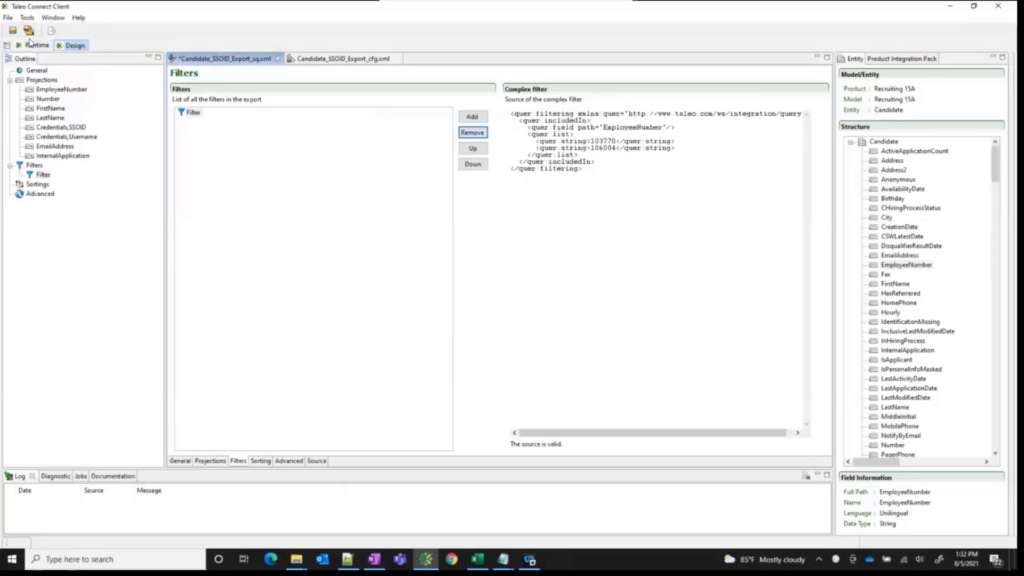
Run the Candidate_SSOID_Export_cfg.xml workflow and bring up the SSOID Export output folder in File Explorer
left_click(358, 60)
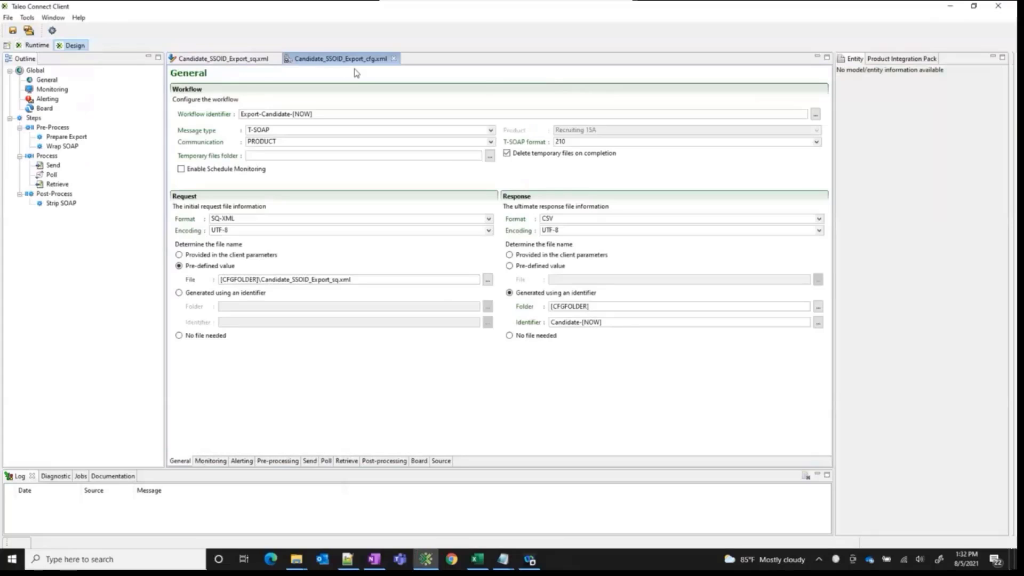
left_click(52, 31)
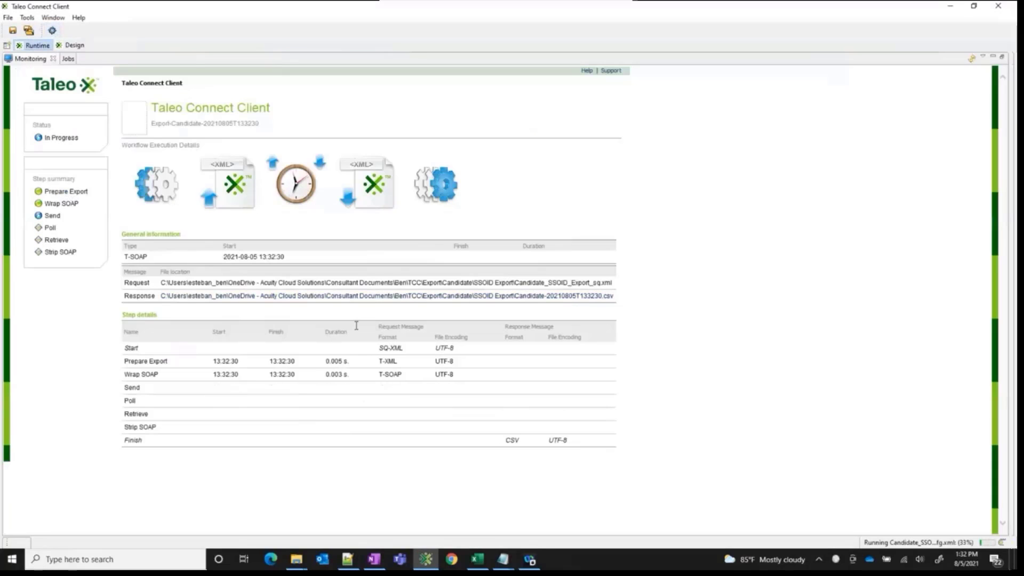
mouse_move(300, 563)
left_click(138, 509)
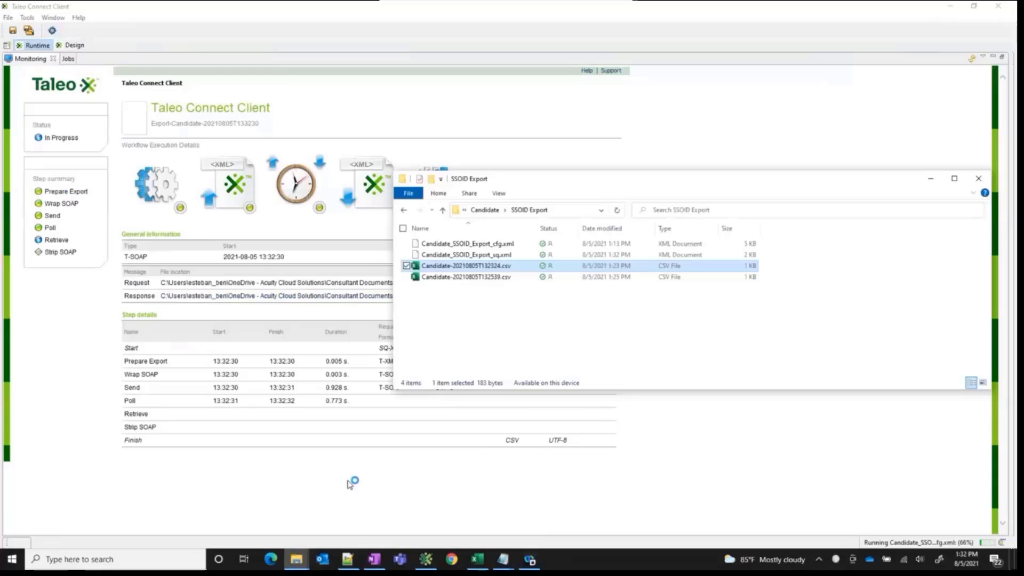
Open the new Candidate-20210805T133230.csv in Notepad++ and examine the exported candidate records
left_click(491, 290)
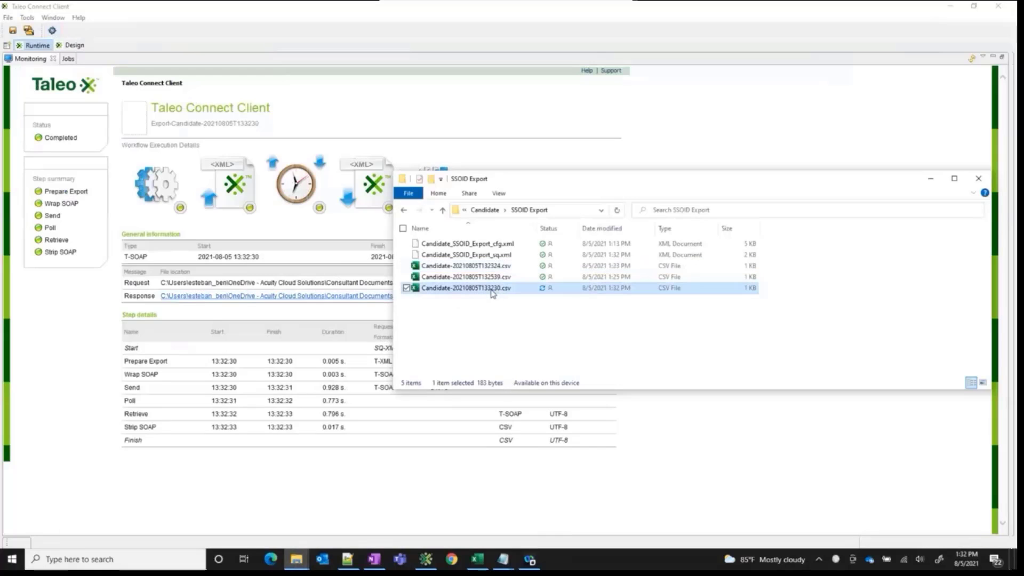
double_click(491, 289)
right_click(491, 289)
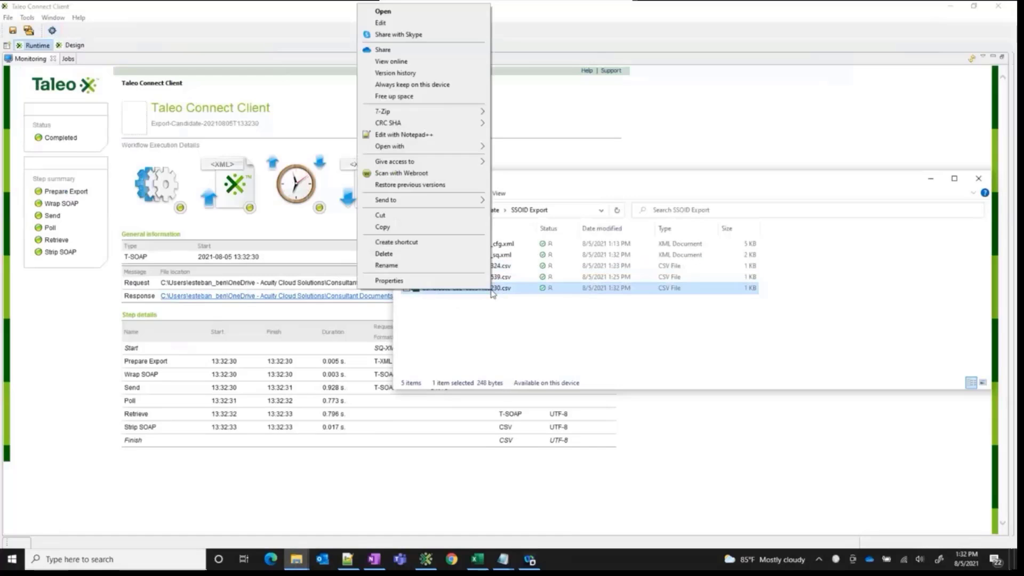
left_click(515, 332)
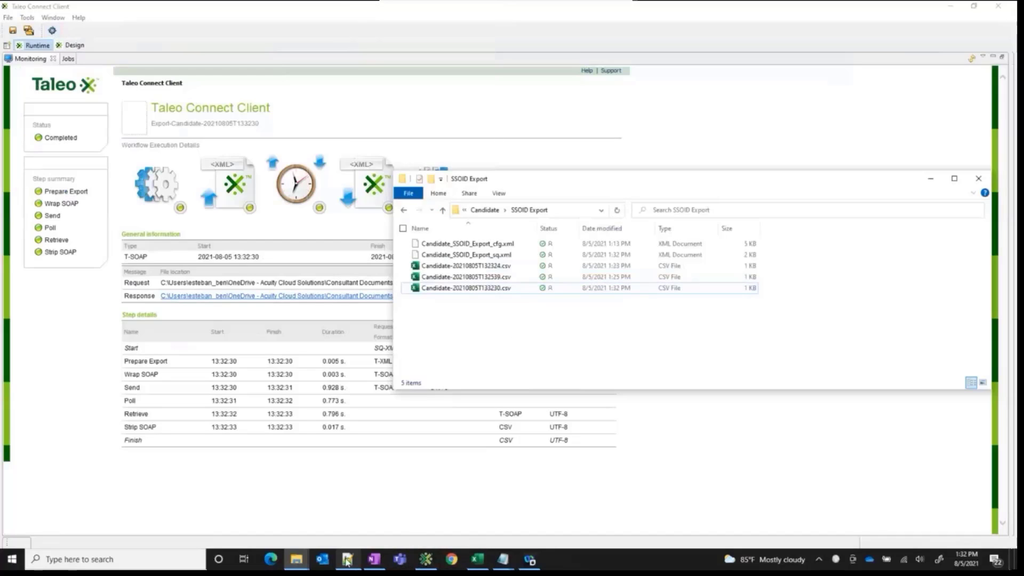
left_click(460, 287)
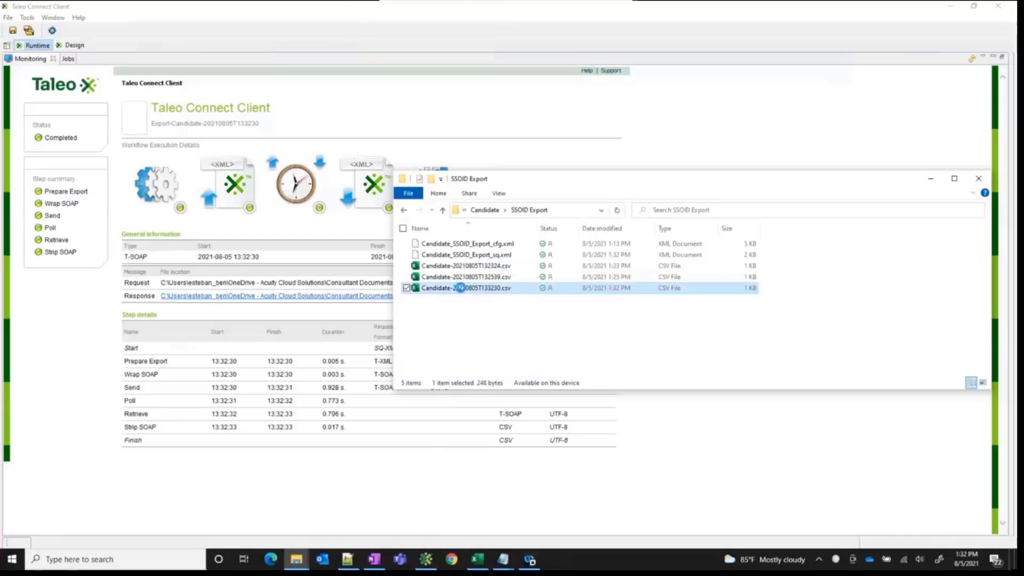
right_click(460, 288)
left_click(373, 133)
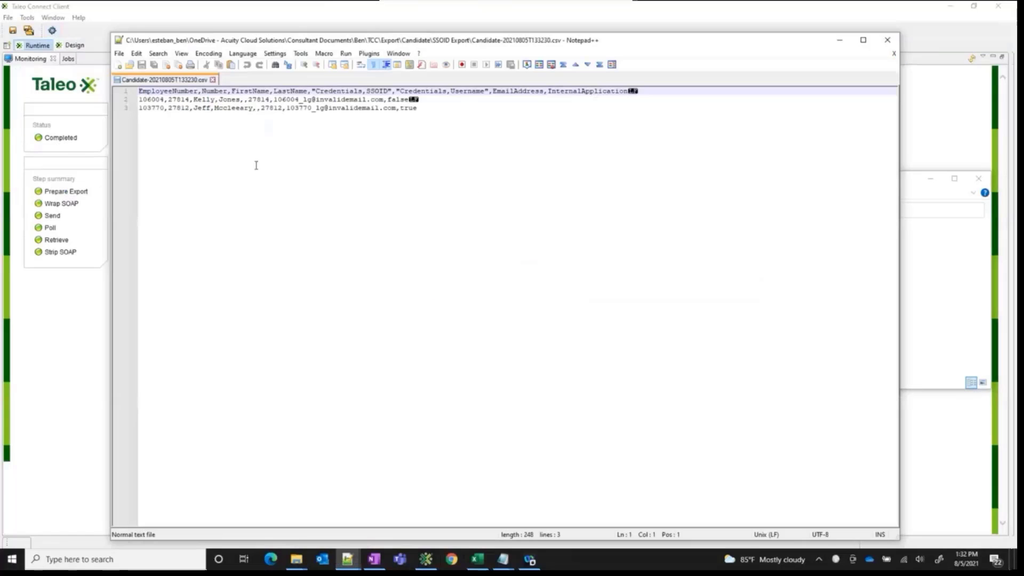
left_click(255, 137)
left_click_drag(293, 42, 570, 53)
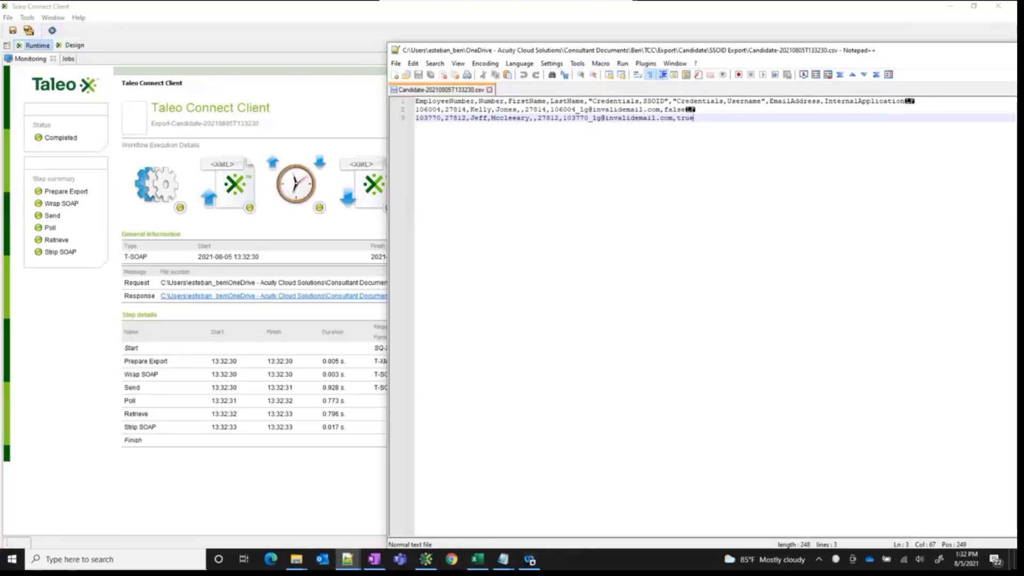
left_click(574, 154)
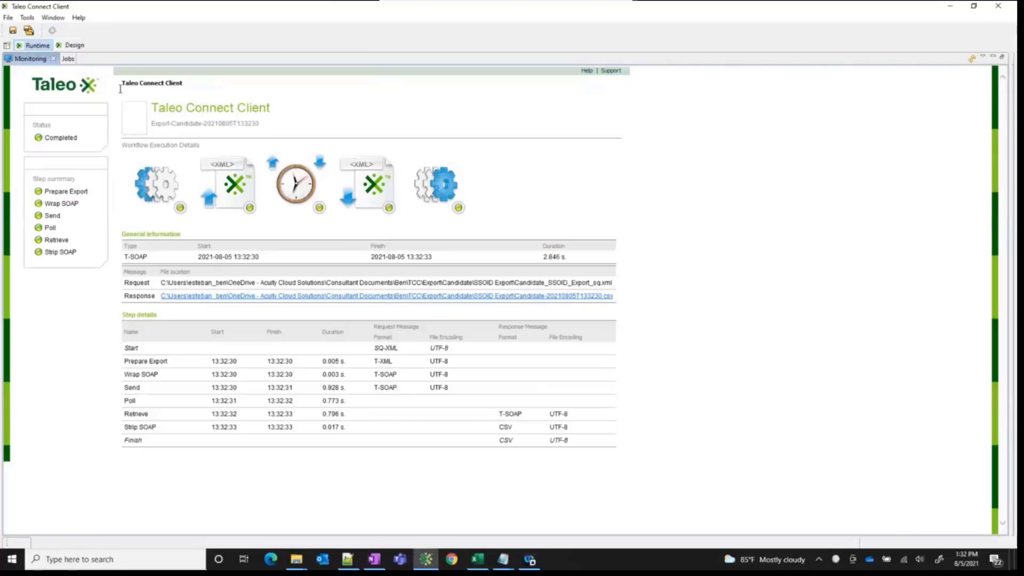
Return to Candidate_SSOID_Export_sq.xml in the design view and save it
left_click(75, 46)
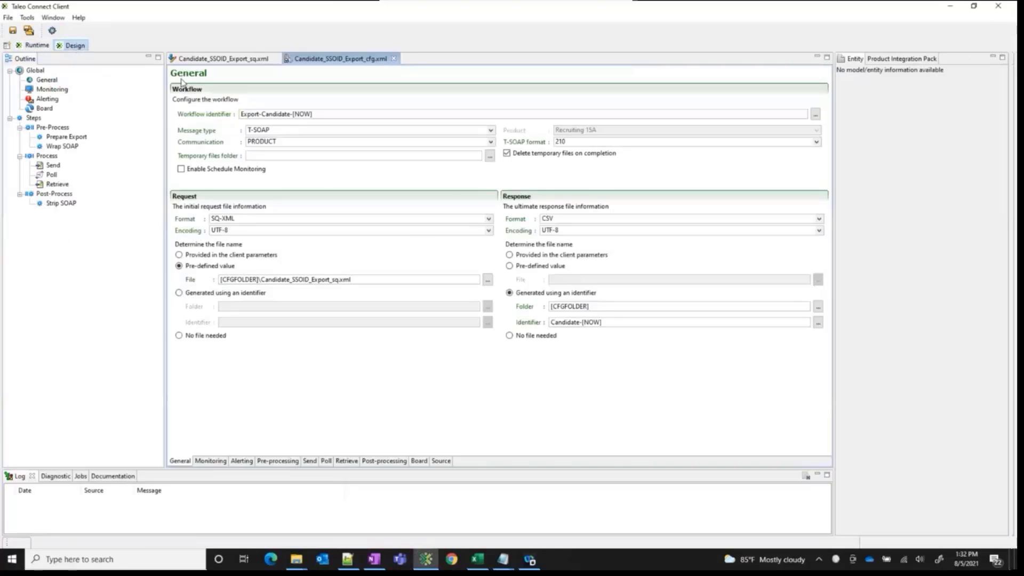
left_click(213, 58)
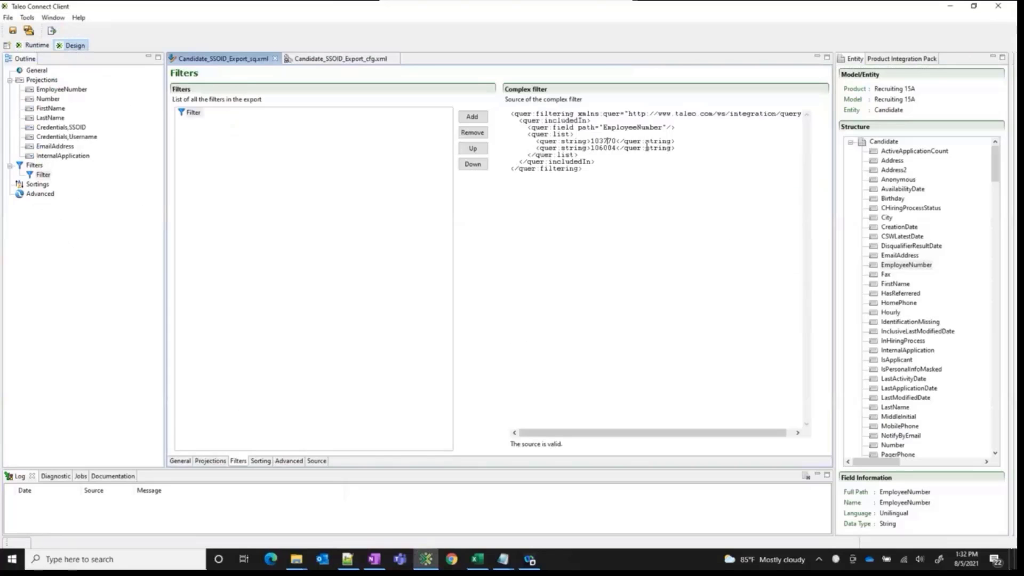
left_click(14, 32)
Switch to the Excel workbook holding the employee numbers and shrink its window to sit beside the complex filter source
left_click(476, 559)
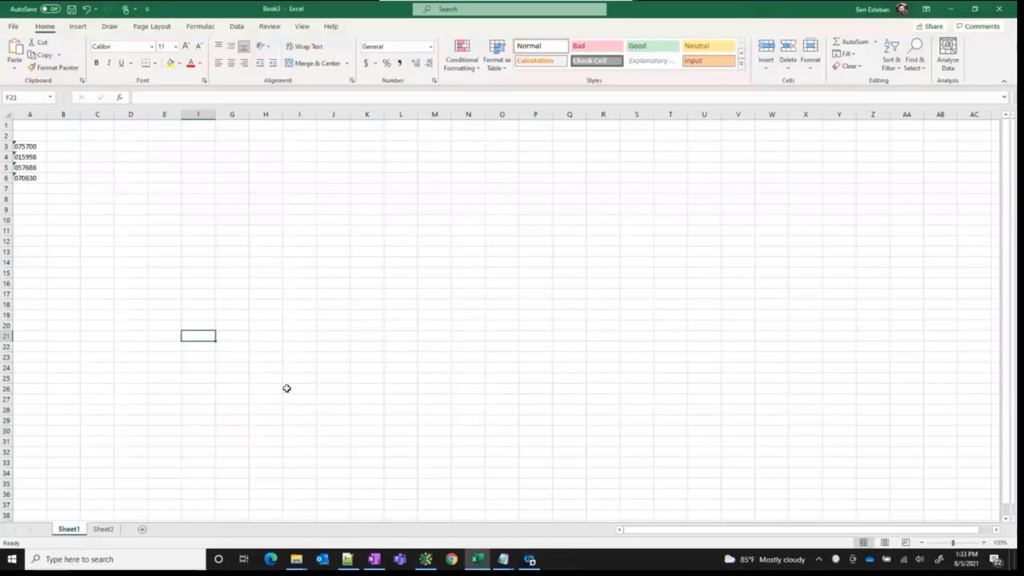
left_click(971, 12)
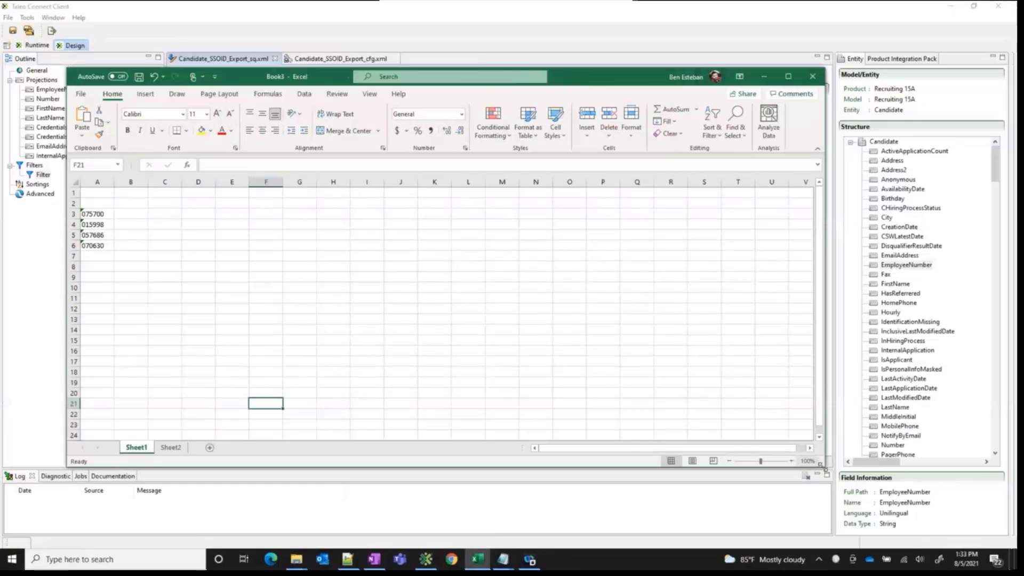
left_click_drag(824, 469, 402, 468)
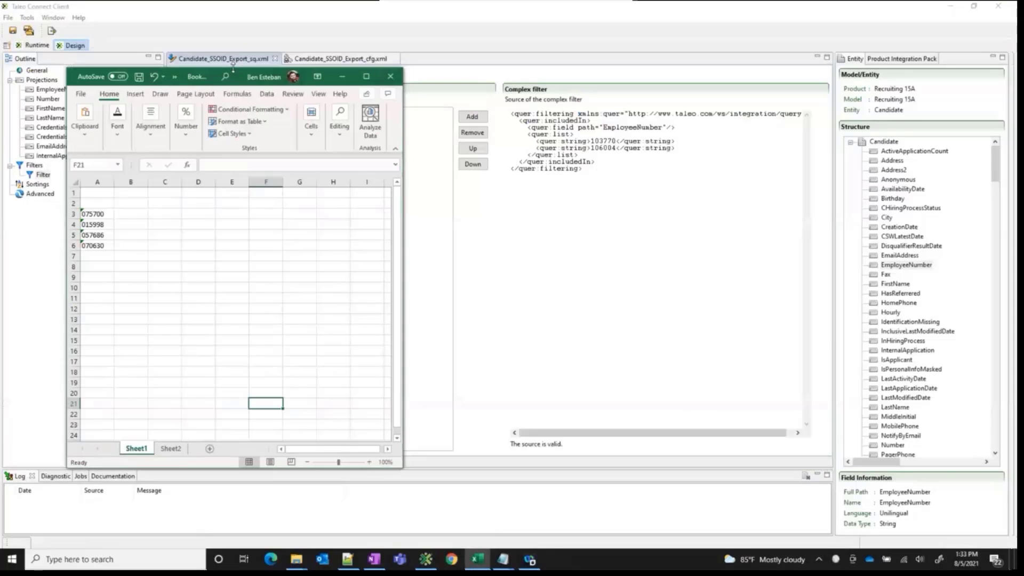
left_click_drag(248, 81, 330, 85)
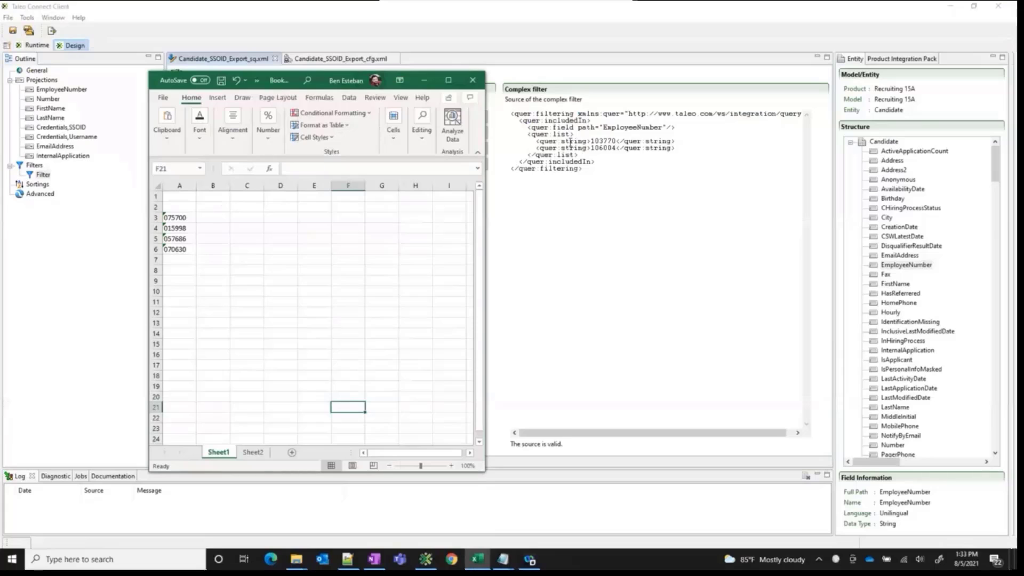
Copy the first quer:string line of the complex filter into cell B3 of Sheet1 in the Excel workbook
left_click_drag(677, 142, 483, 143)
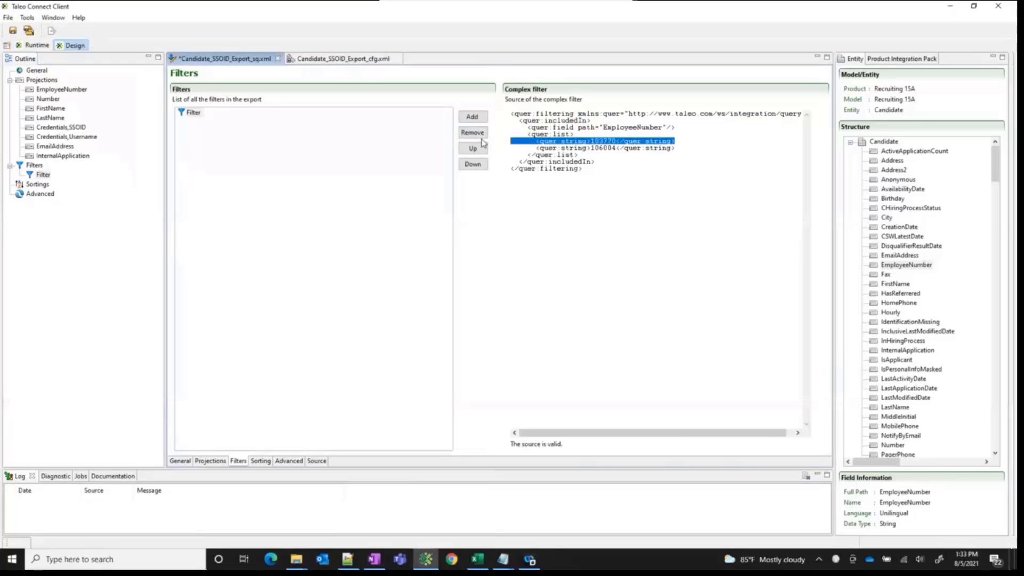
key("ctrl+c")
key("alt+Tab")
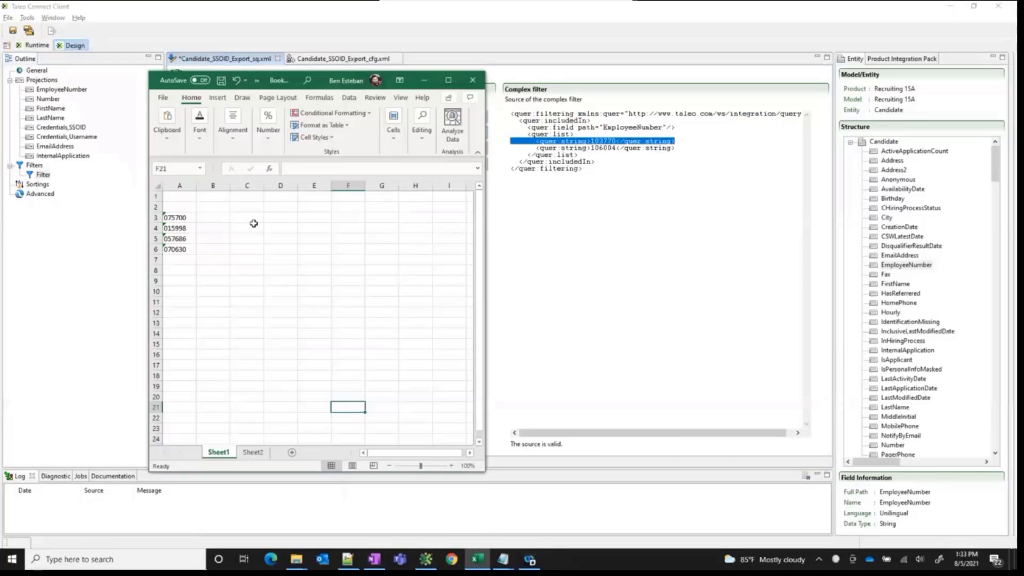
left_click(212, 217)
key("ctrl+v")
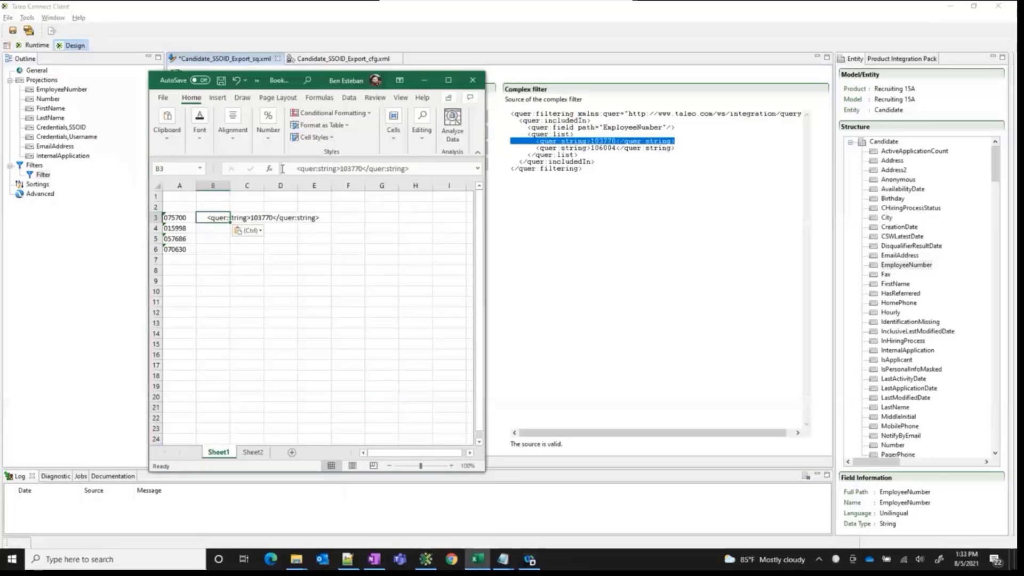
Start a CONCAT formula in B3 with the opening quer:string tag and its leading spaces as the quoted first argument
left_click(282, 169)
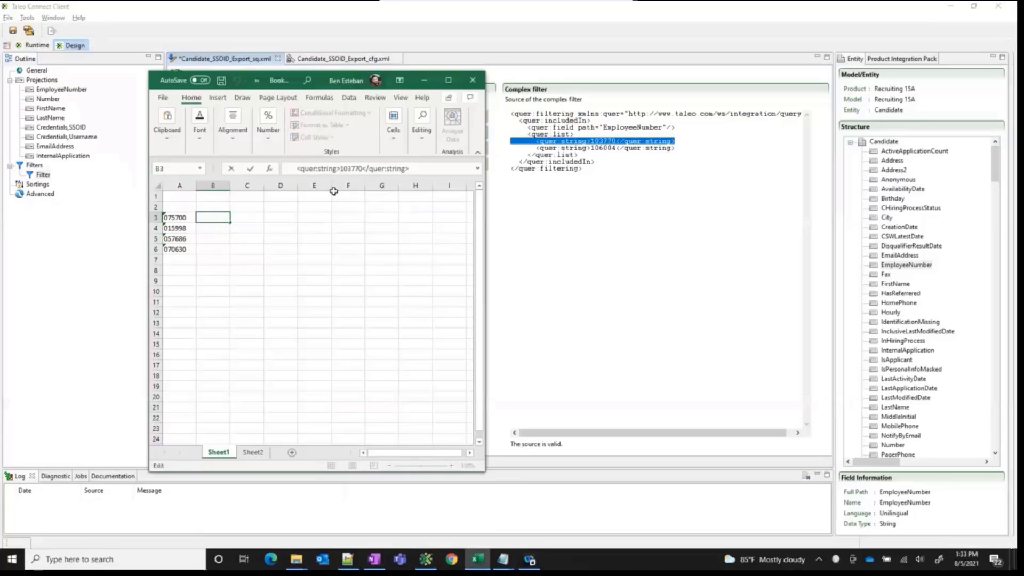
type("=Con")
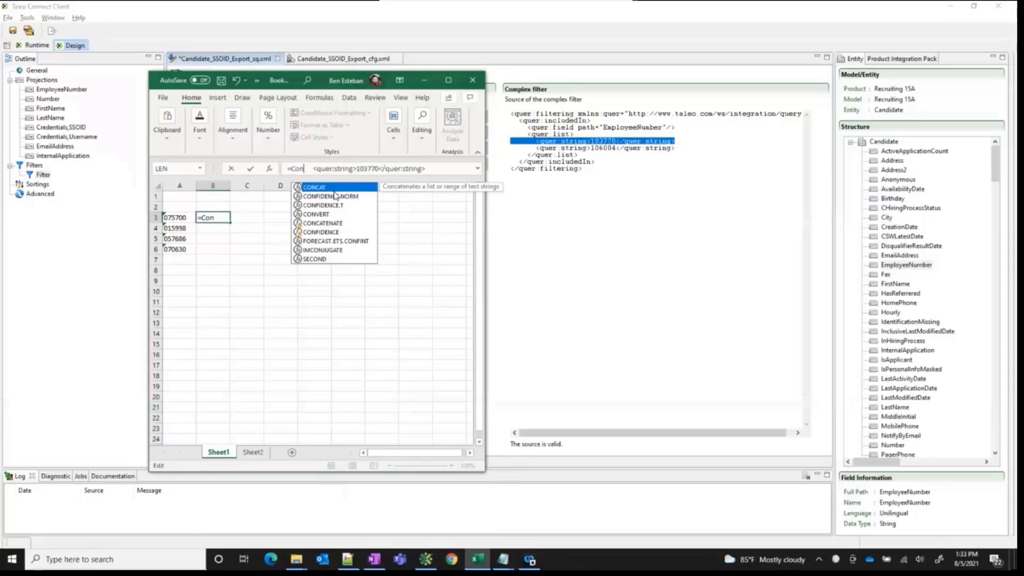
key("Tab")
type("\"")
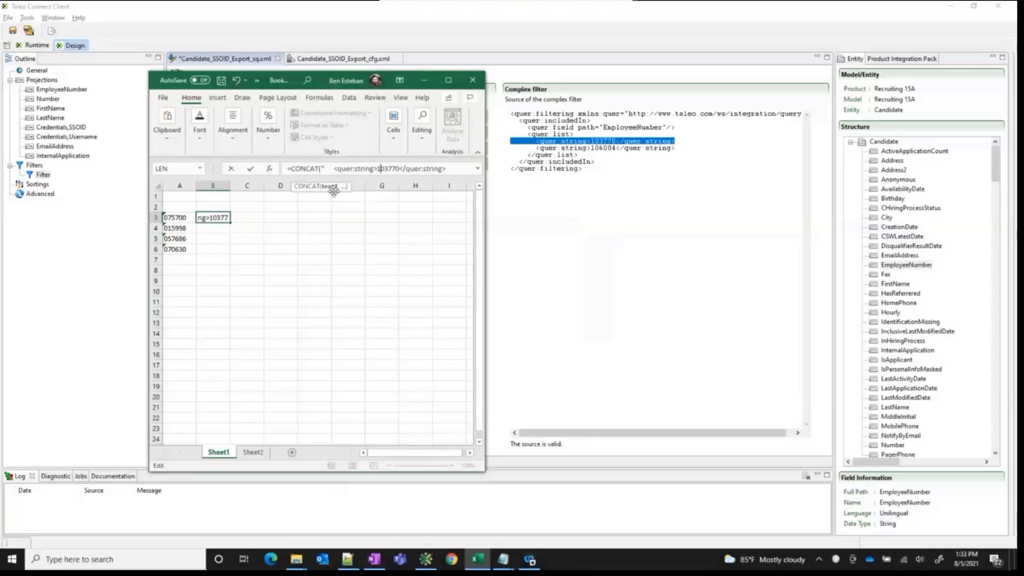
type("\",")
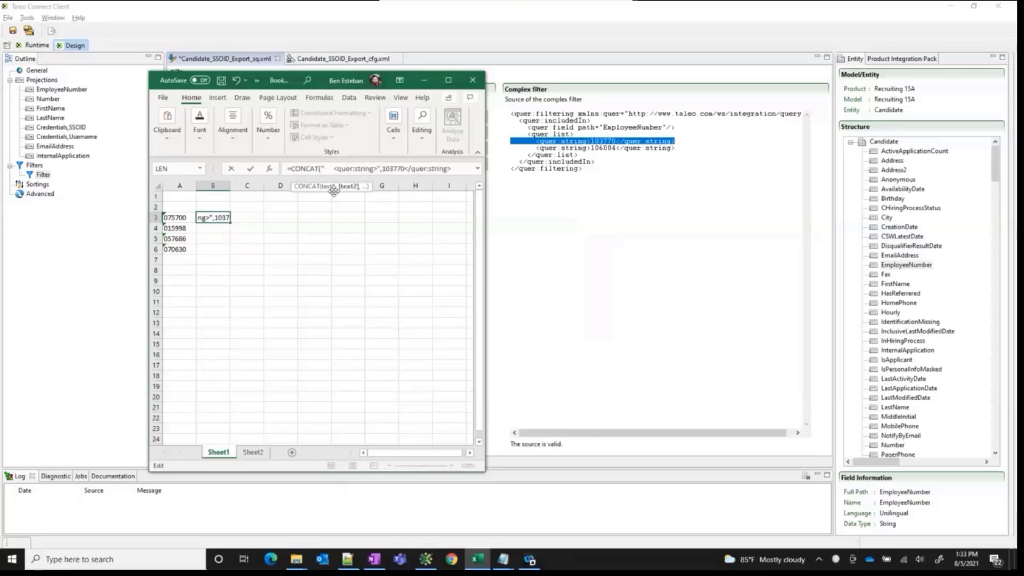
type("A3")
Replace the hard-coded employee number in the B3 formula with a reference to A3 as the second argument
key("Right")
key("BackSpace")
key("BackSpace")
key("BackSpace")
key("BackSpace")
key("BackSpace")
key("BackSpace")
type(",")
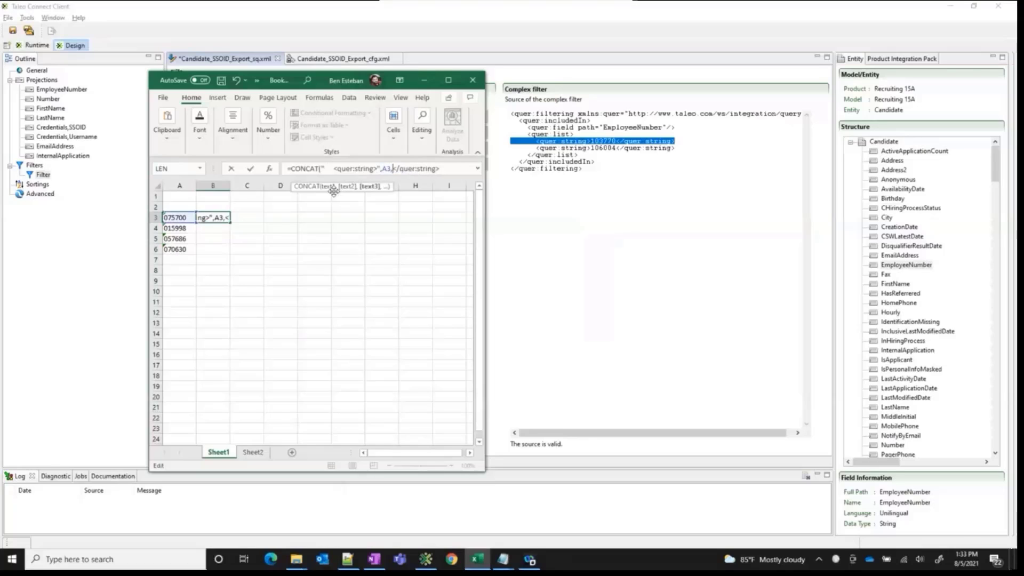
type("\"")
Quote the closing tag "</quer:string>" as the last CONCAT argument, close the parenthesis and enter the formula in B3
left_click(443, 178)
type("\")")
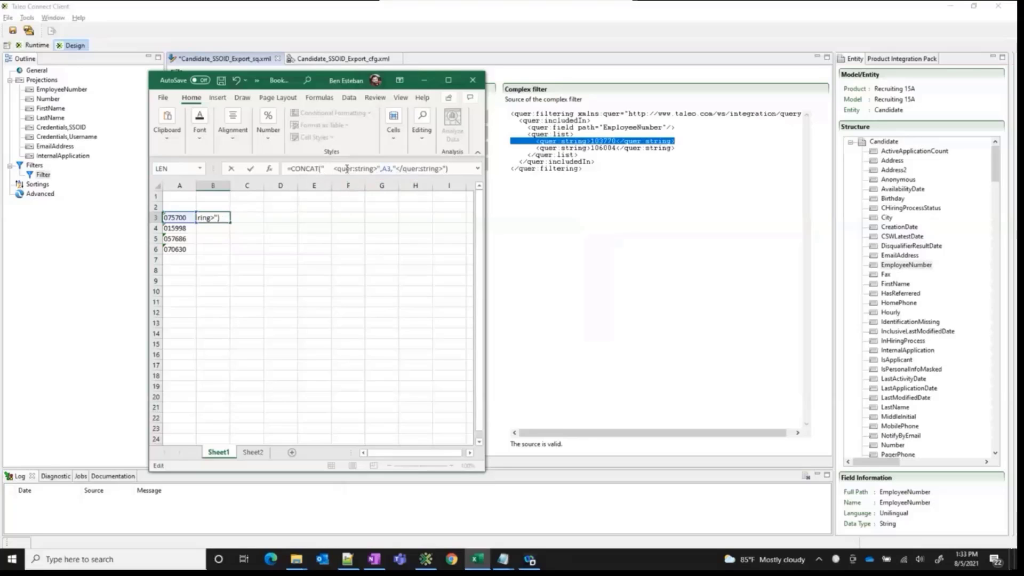
left_click_drag(323, 168, 375, 168)
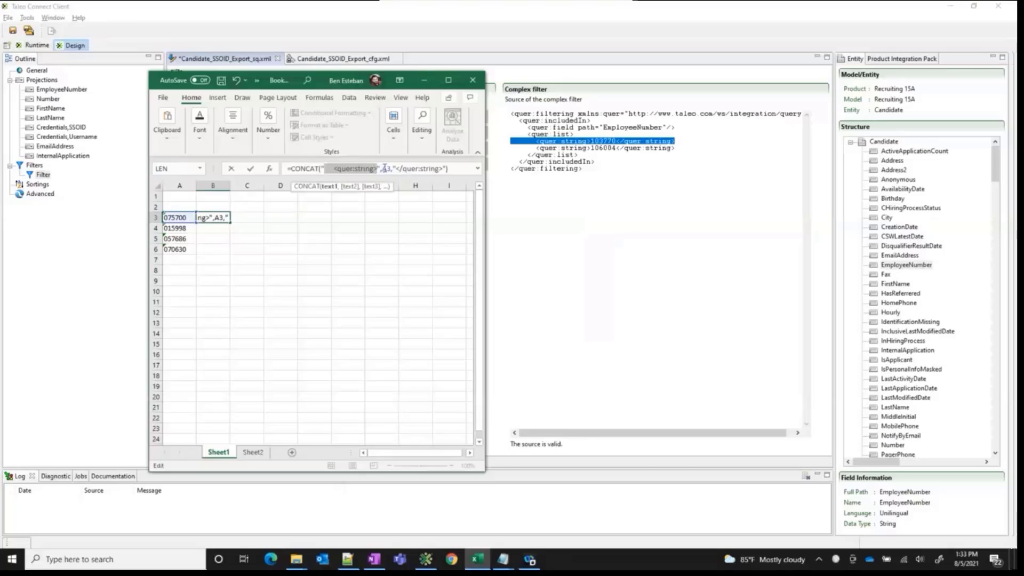
left_click(388, 168)
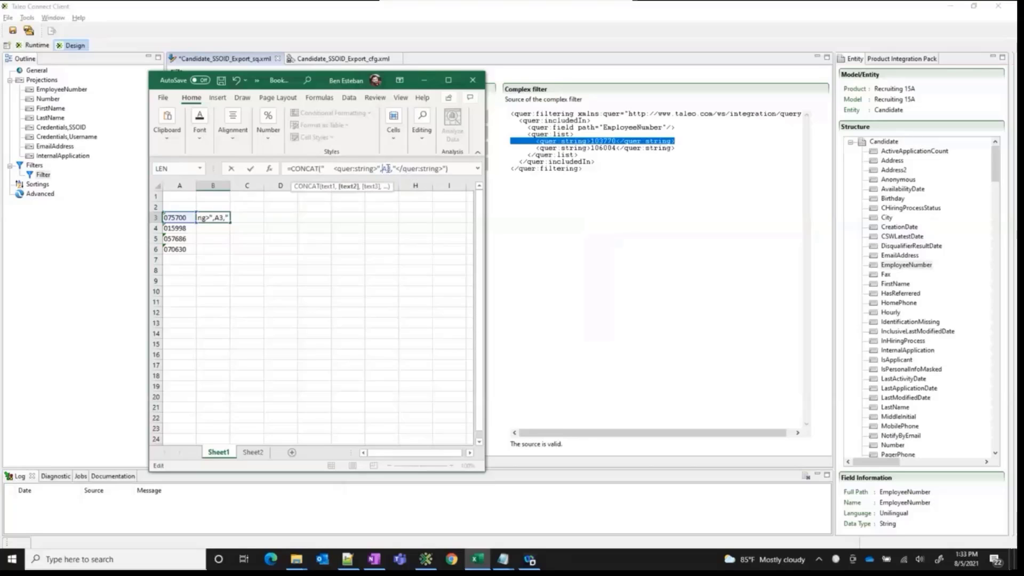
left_click(447, 169)
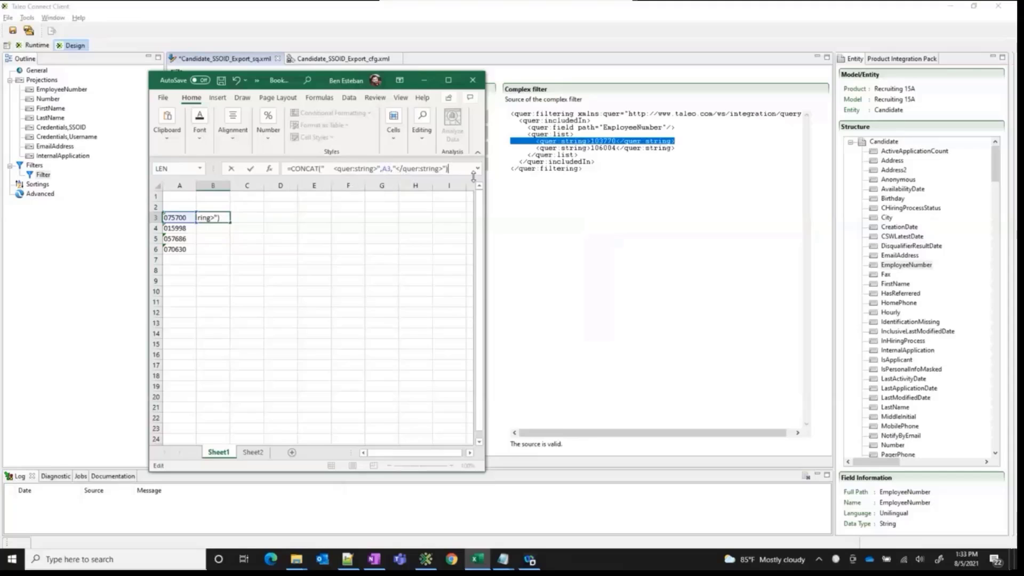
key("Return")
Fill the CONCAT formula from B3 down to B6 and copy the generated lines
left_click(215, 219)
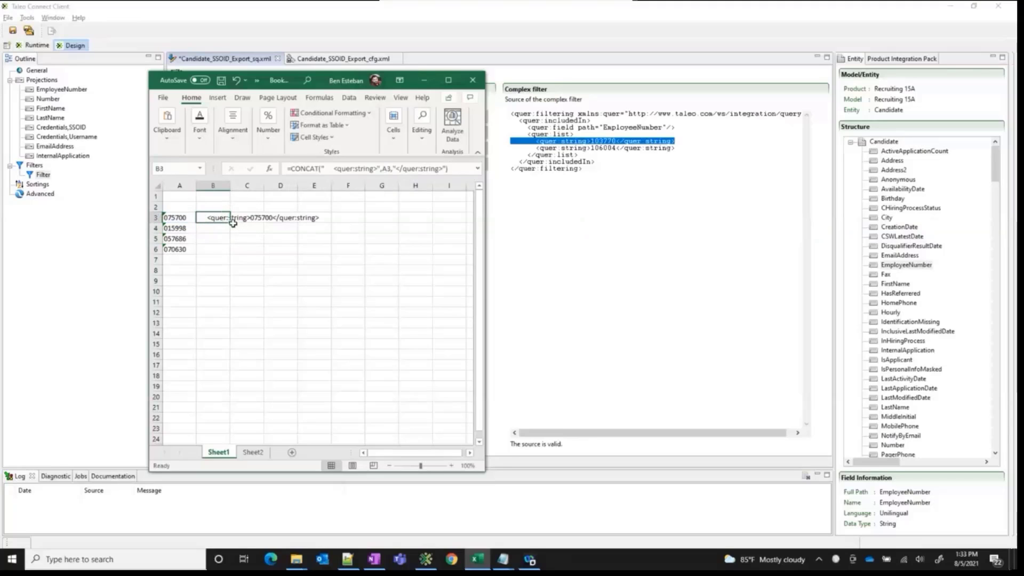
left_click_drag(229, 223, 230, 255)
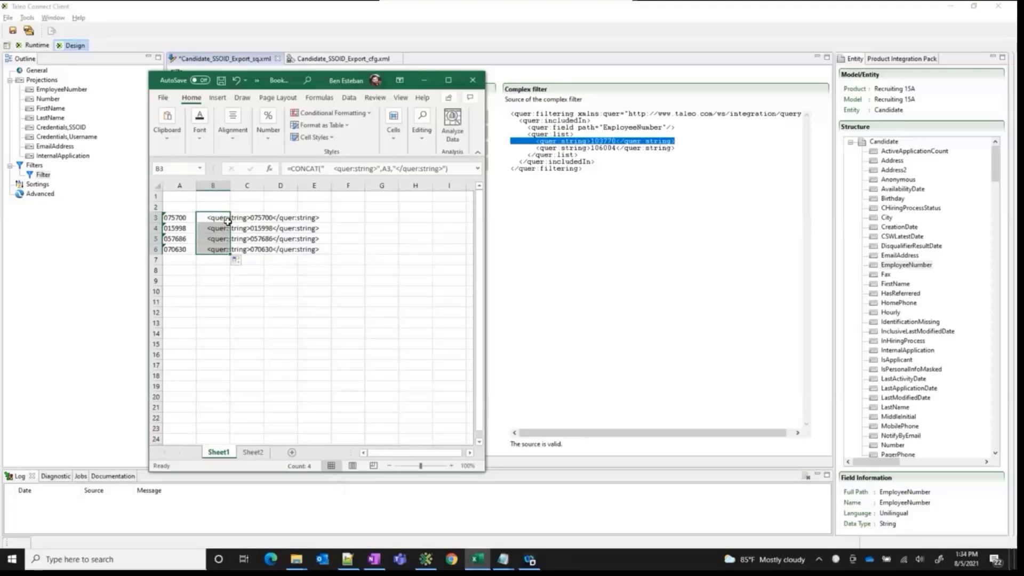
key("ctrl+c")
Replace the two quer:string lines in the complex filter with the copied Excel lines, remove the extra blank line and save
left_click(591, 216)
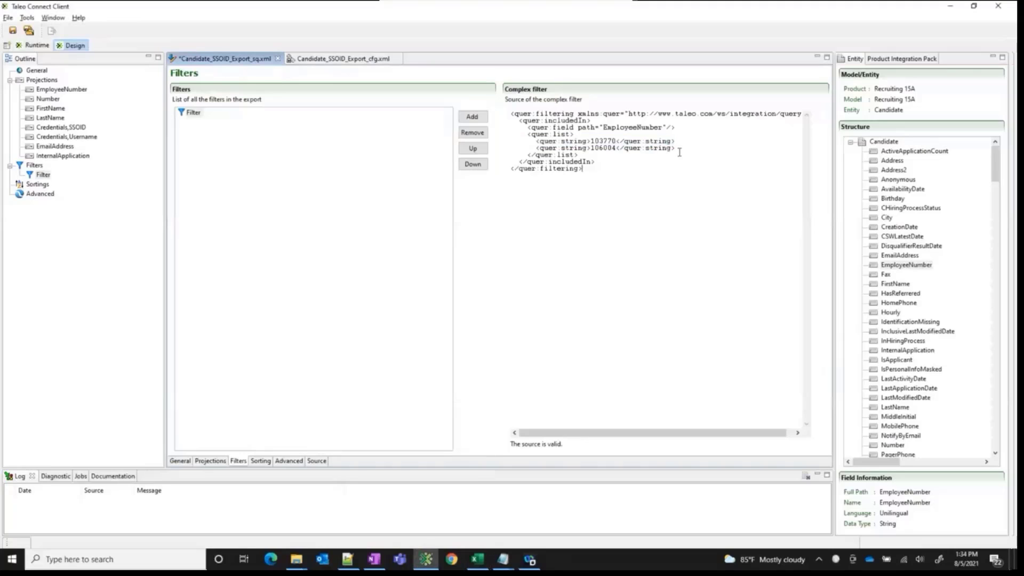
left_click_drag(677, 151, 506, 139)
key("ctrl+v")
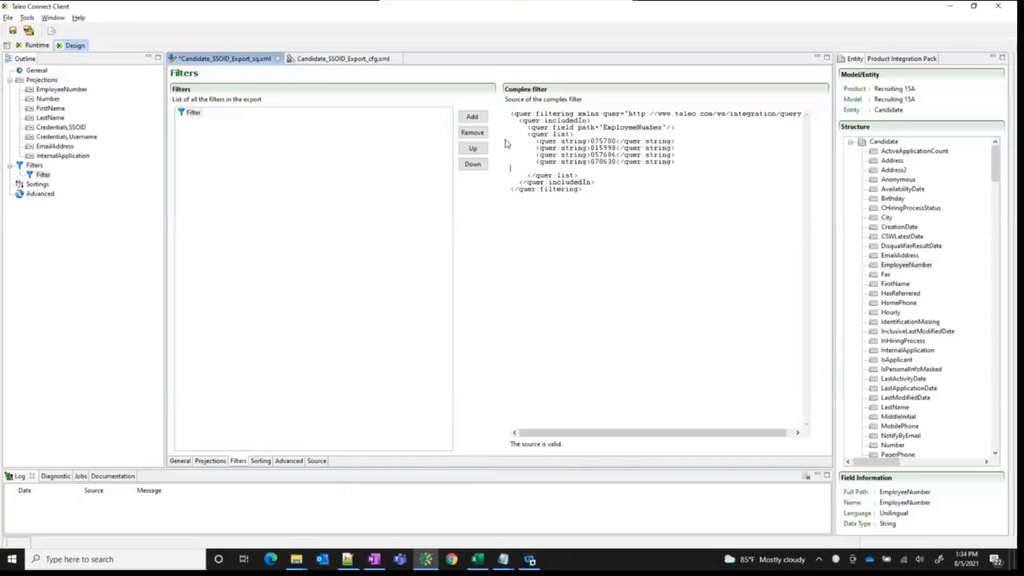
key("BackSpace")
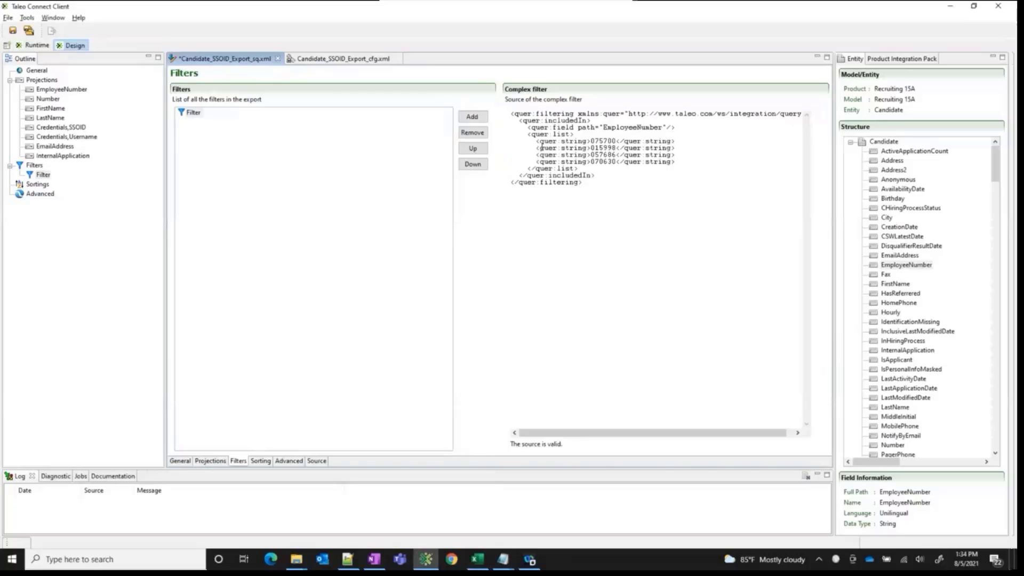
left_click(13, 30)
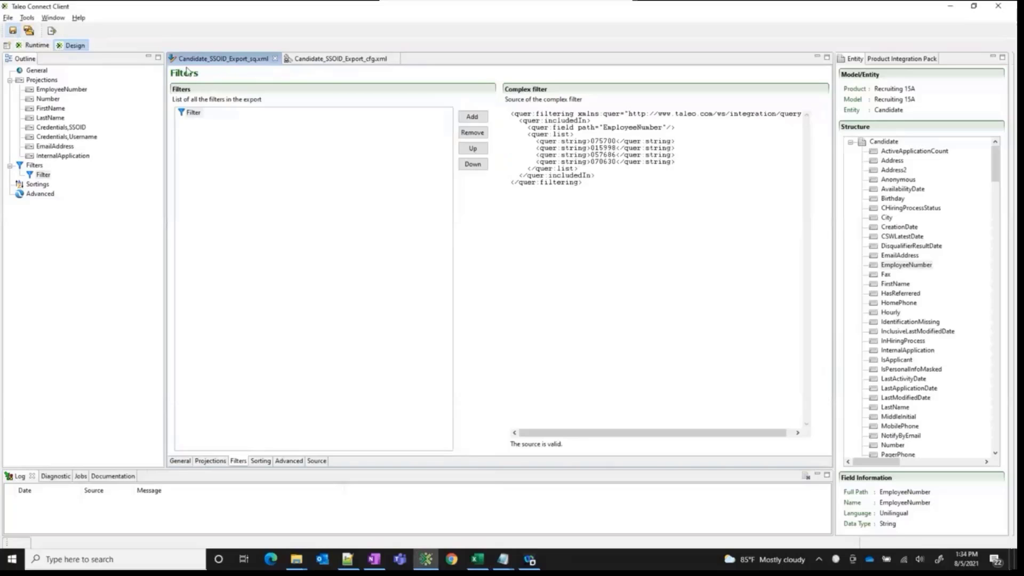
Run the Candidate_SSOID_Export_cfg.xml workflow and bring the SSOID Export output folder to the front
left_click(345, 60)
left_click(52, 31)
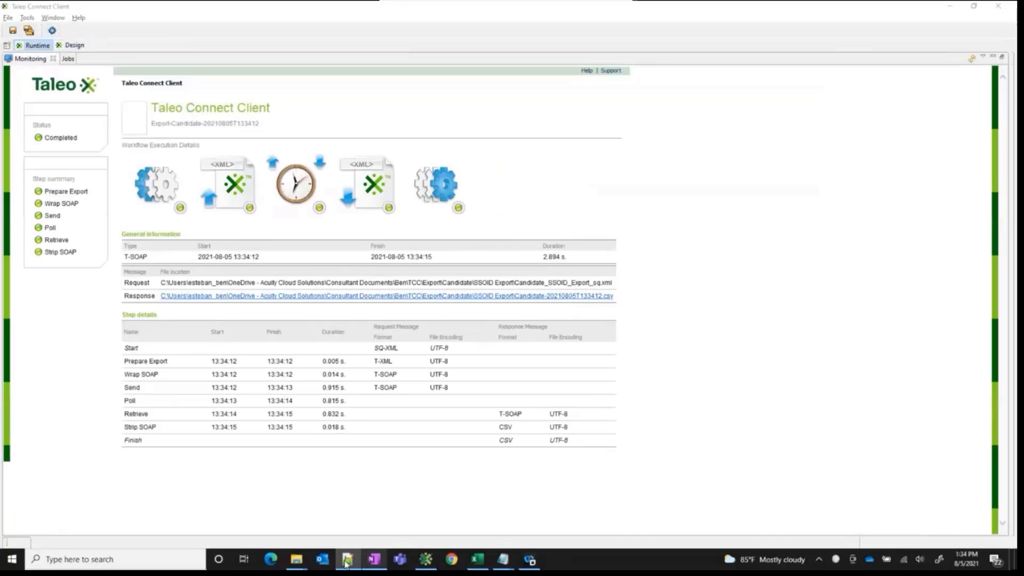
left_click(313, 496)
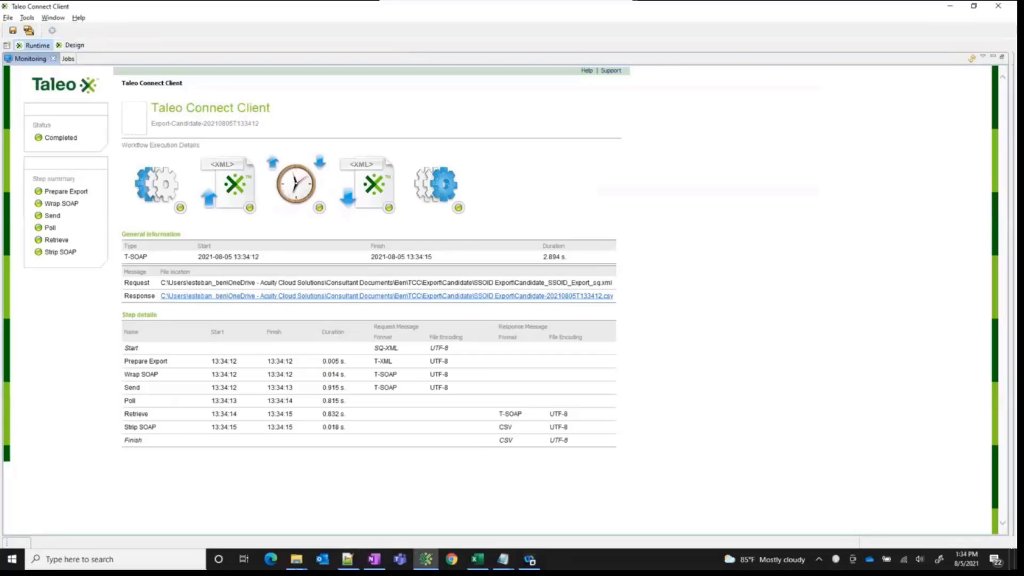
mouse_move(296, 559)
left_click(151, 511)
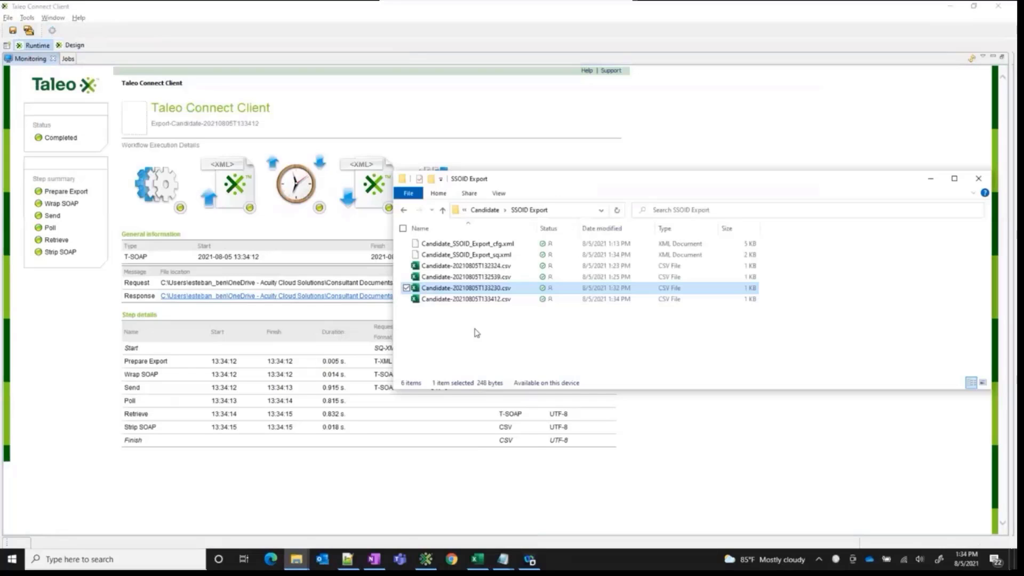
Open the new Candidate-20210805T133412.csv in Notepad++ and examine the exported candidate records
left_click(485, 299)
right_click(485, 299)
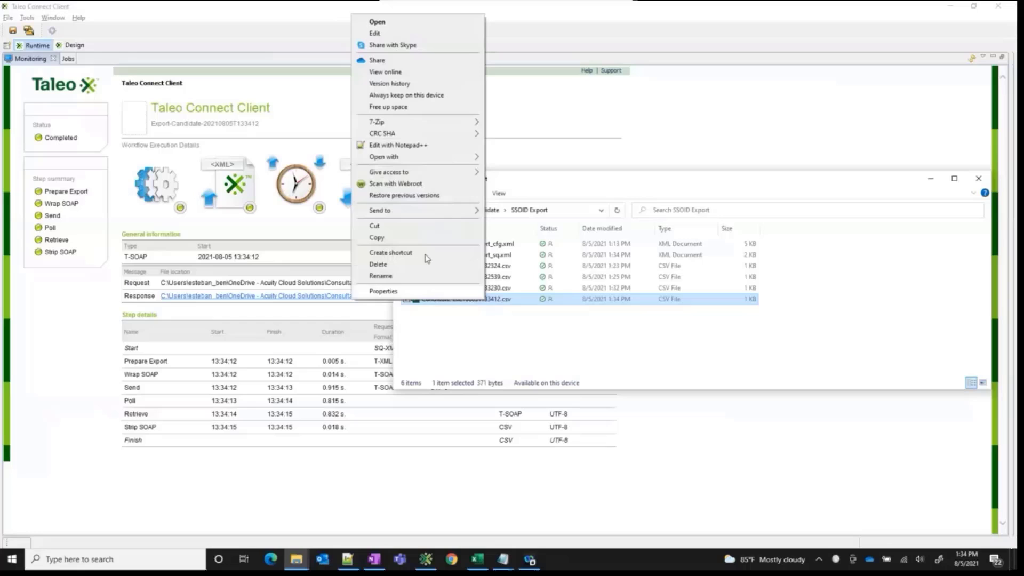
left_click(410, 148)
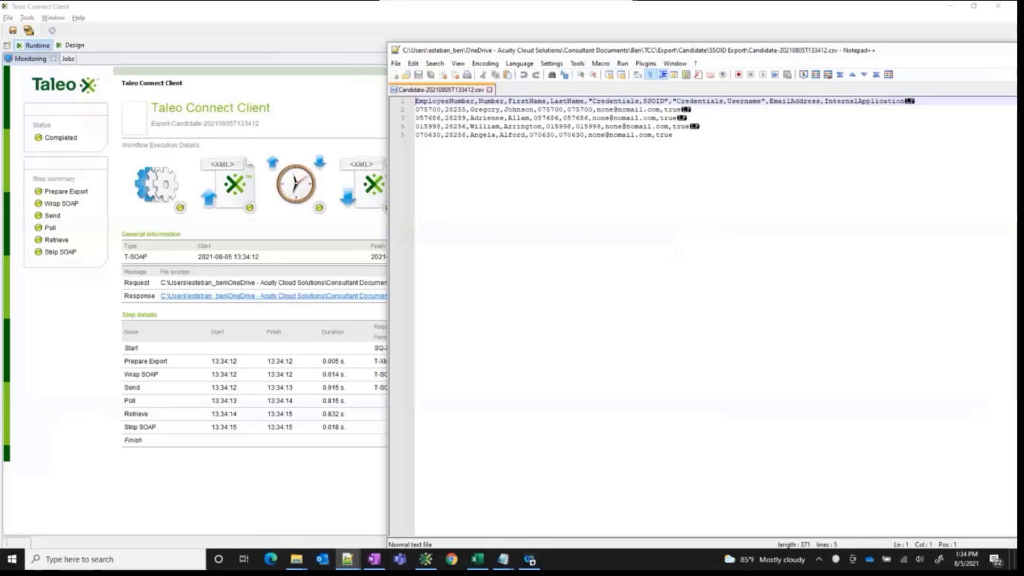
left_click(749, 149)
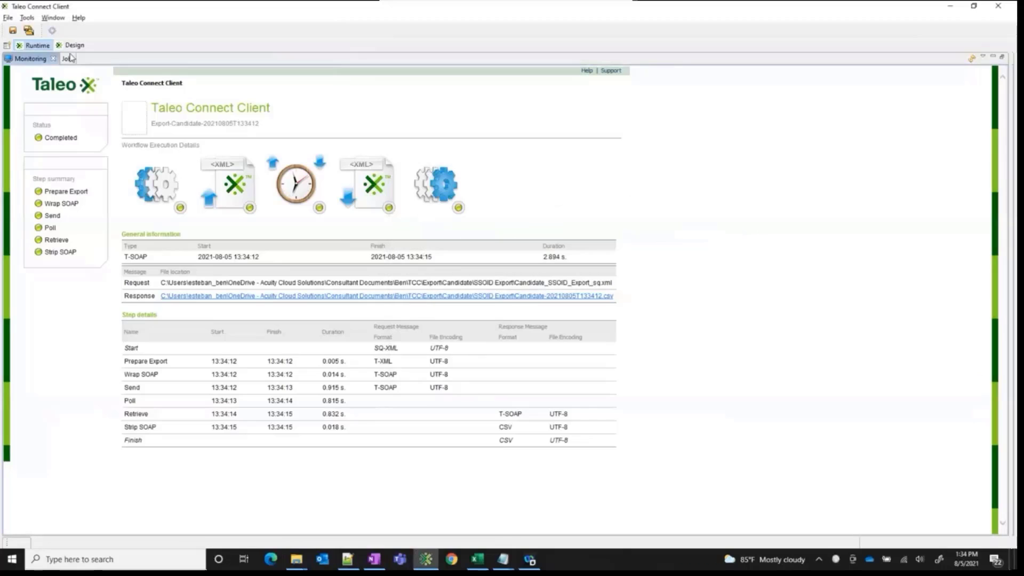
Switch to Excel, copy the CONCAT formula from Sheet1 B3 to Sheet2 B4 and fill it down to B17
left_click(482, 563)
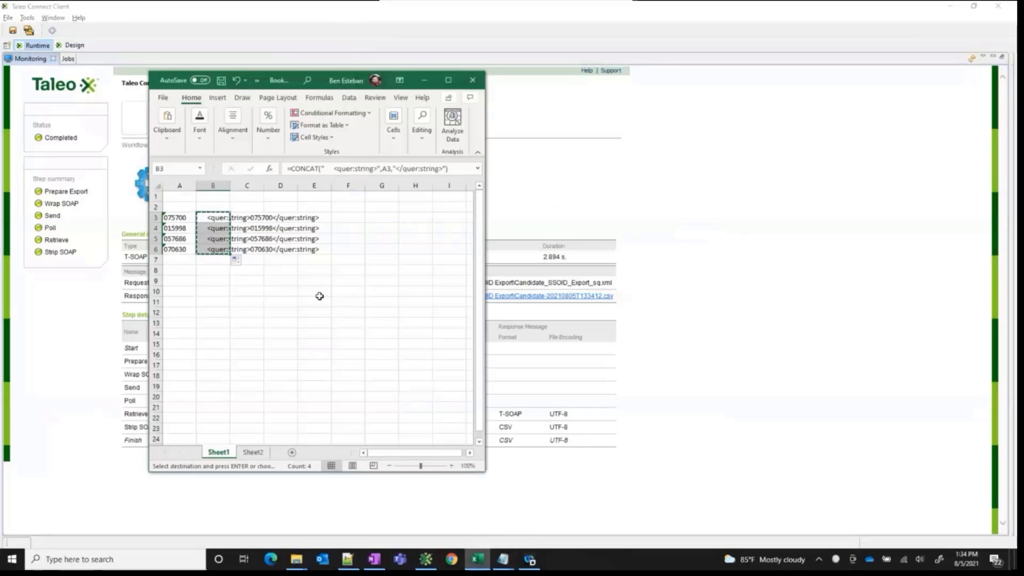
left_click(217, 218)
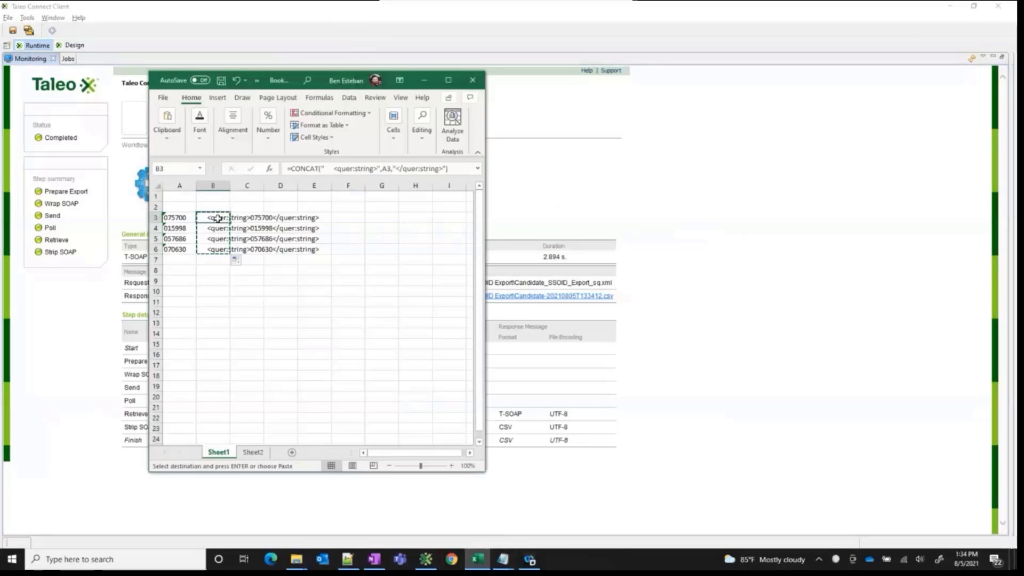
left_click(253, 452)
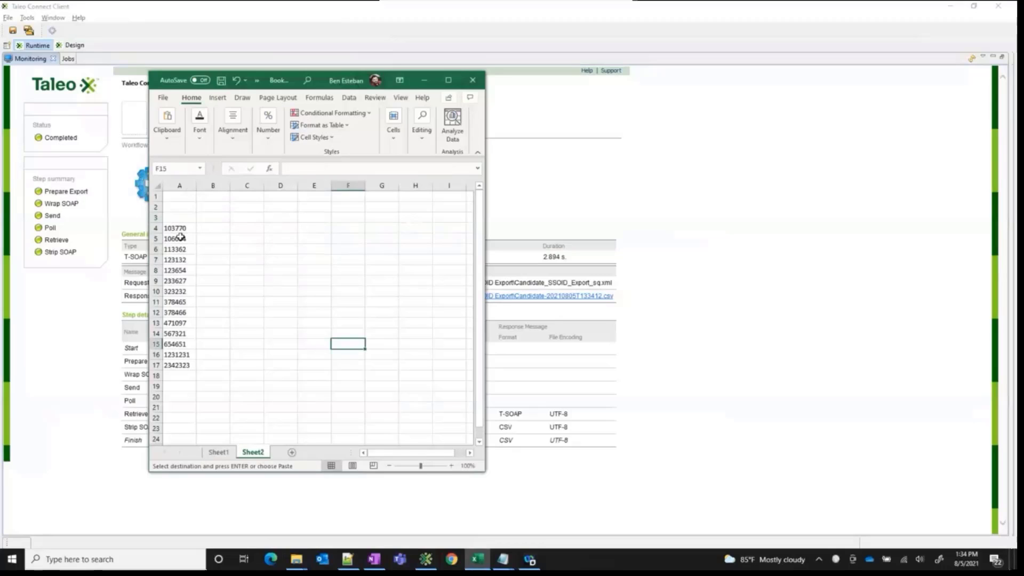
left_click(213, 228)
key("ctrl+v")
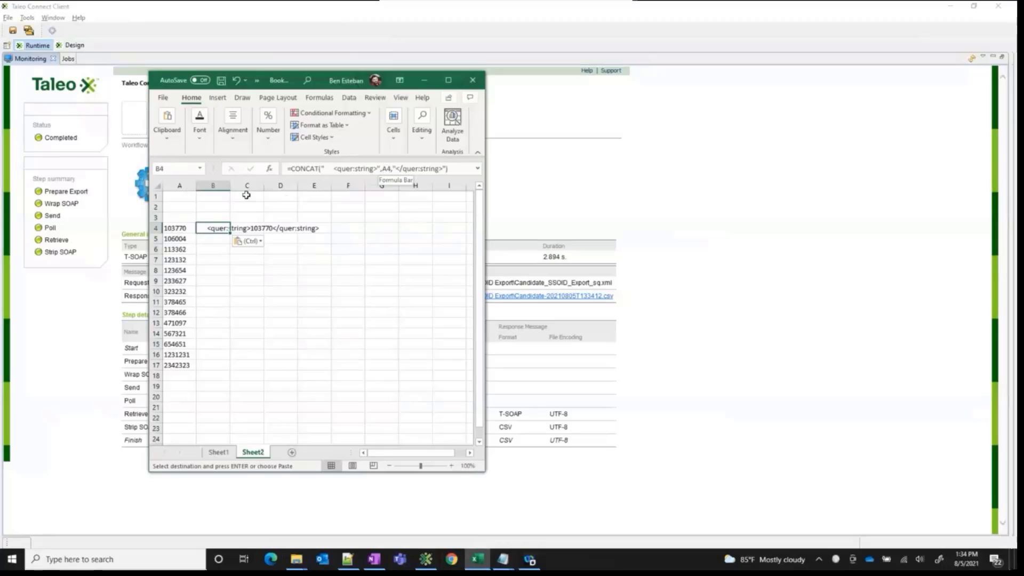
double_click(230, 233)
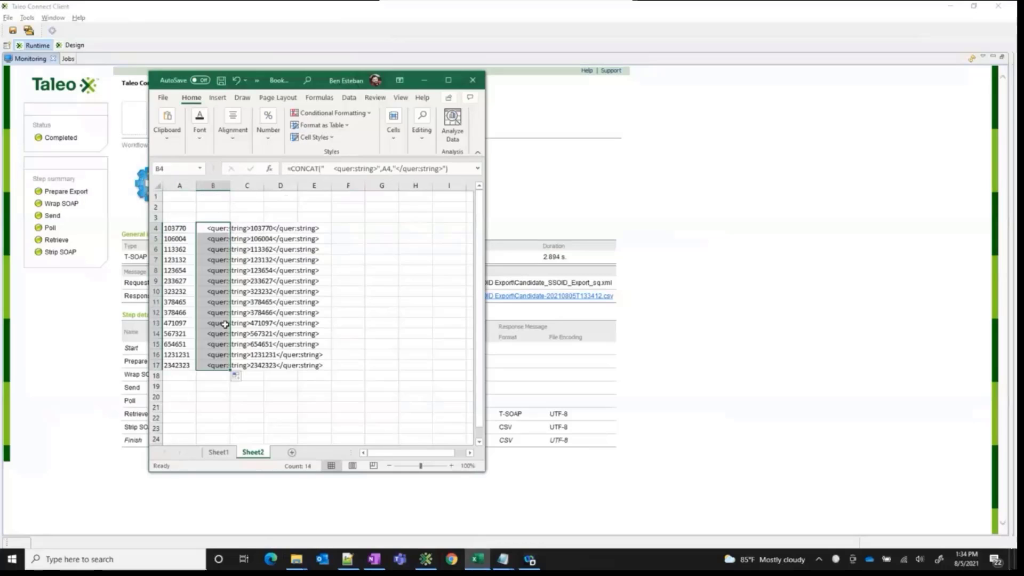
Replace the four quer:string lines in the complex filter of Candidate_SSOID_Export_sq.xml with the lines from Sheet2 B4:B17 and save
key("ctrl+c")
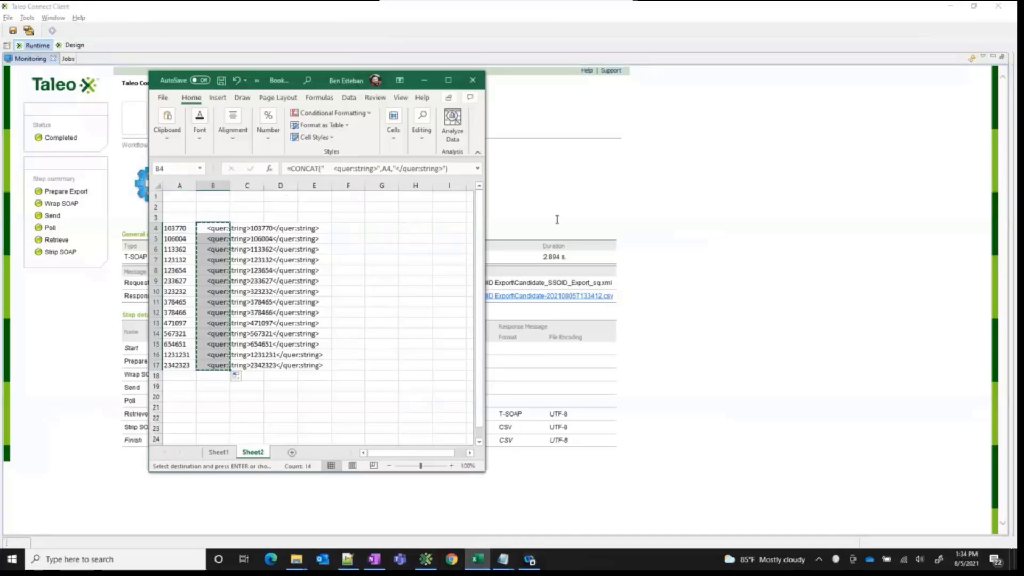
left_click(557, 219)
left_click(75, 45)
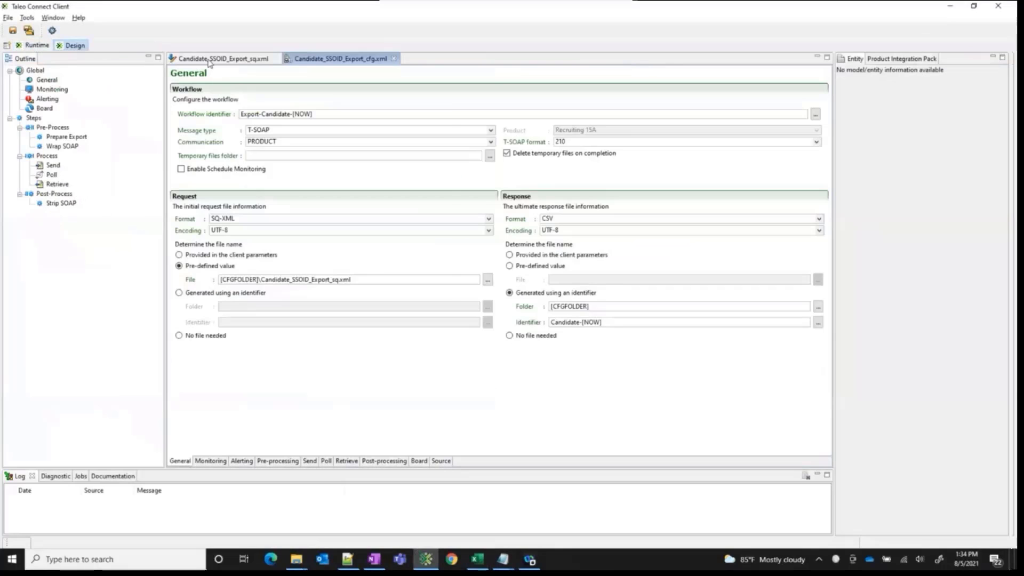
left_click(208, 60)
left_click_drag(675, 161, 495, 145)
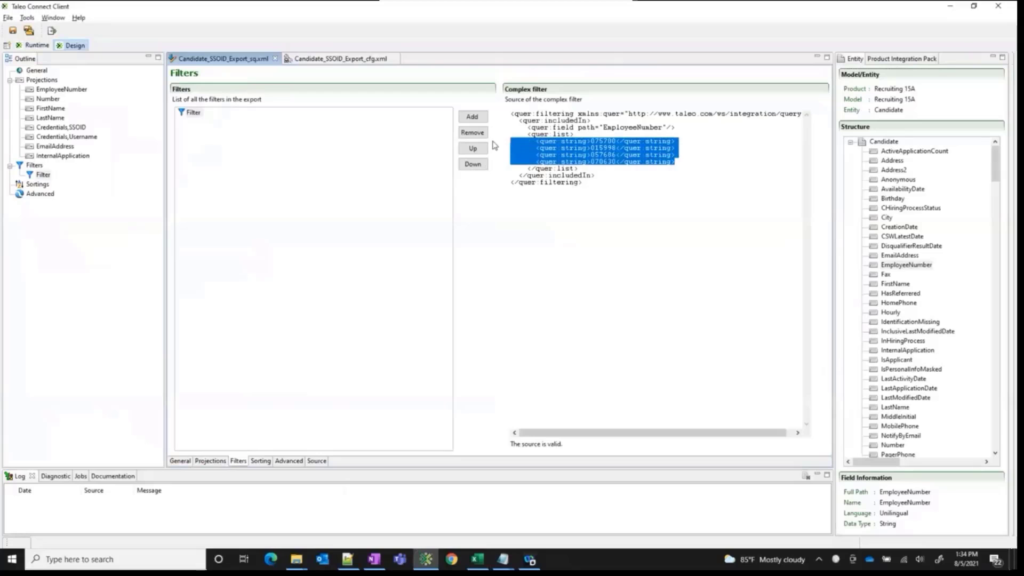
key("ctrl+v")
key("BackSpace")
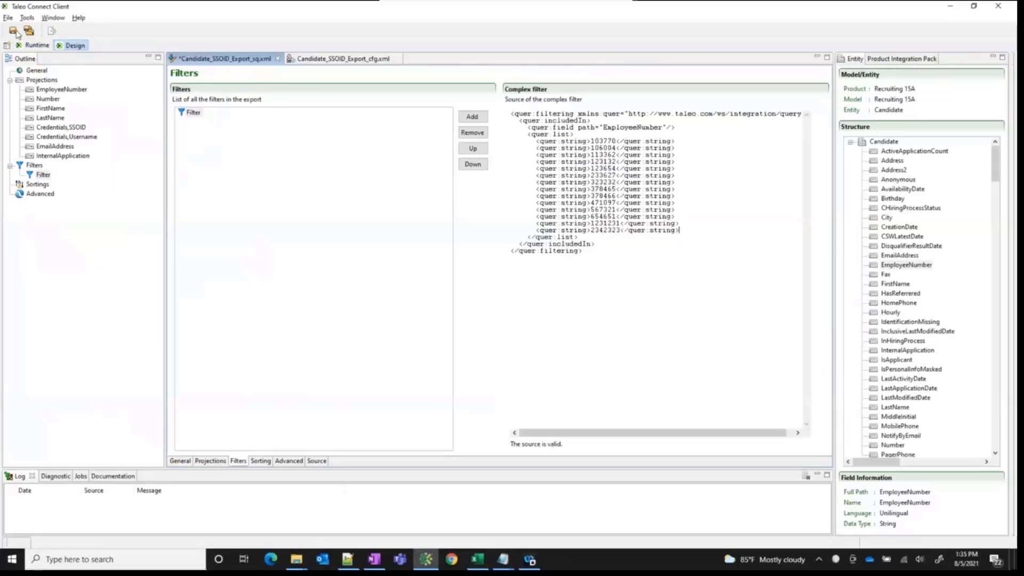
left_click(15, 31)
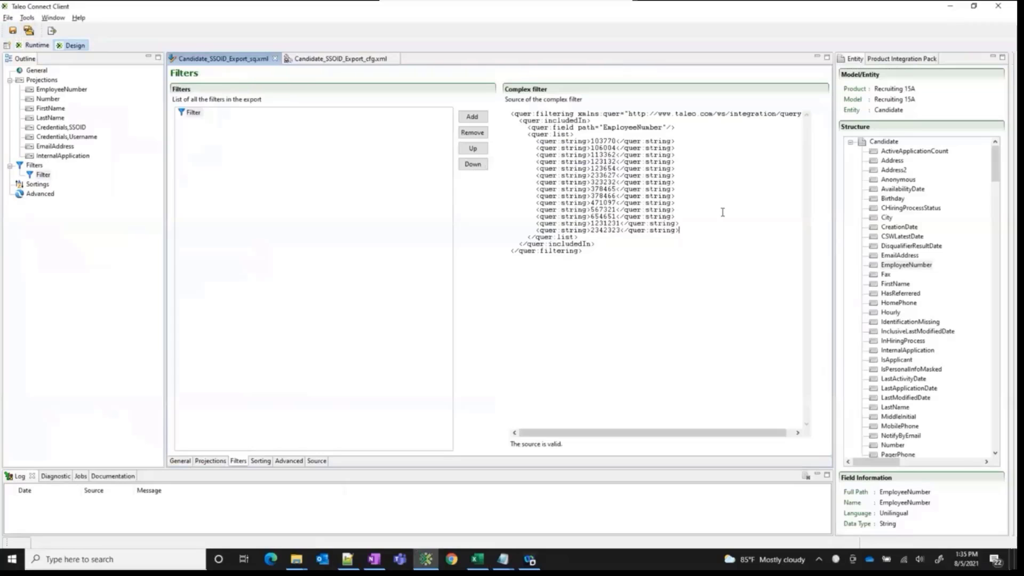